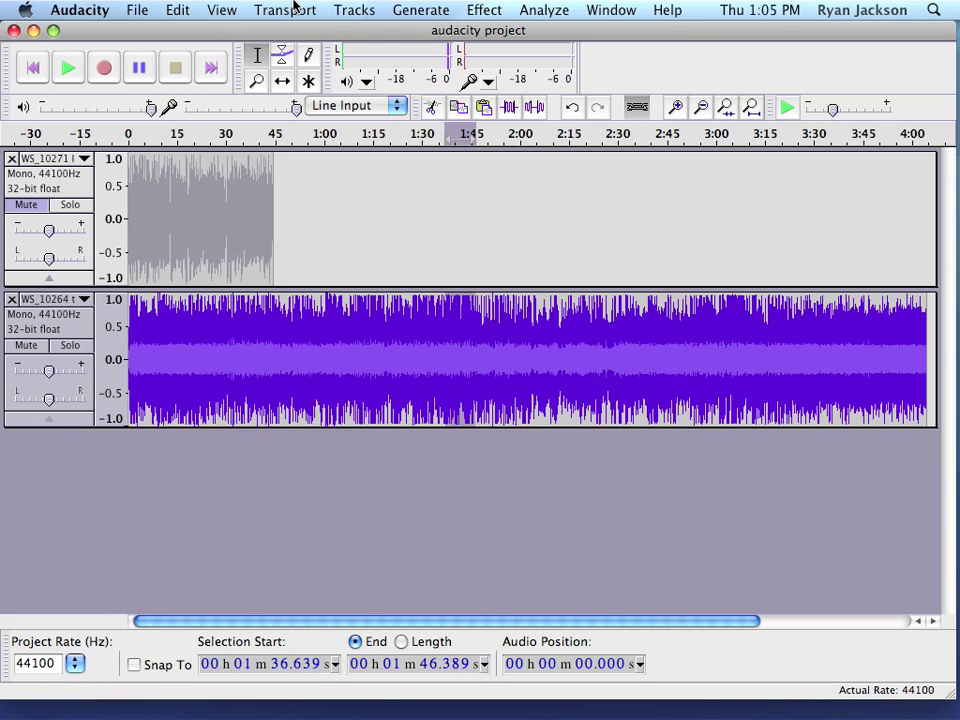
# Step: Add a new audio track below the WS_10264 track and paste the copied excerpt into it
pyautogui.click(355, 9)
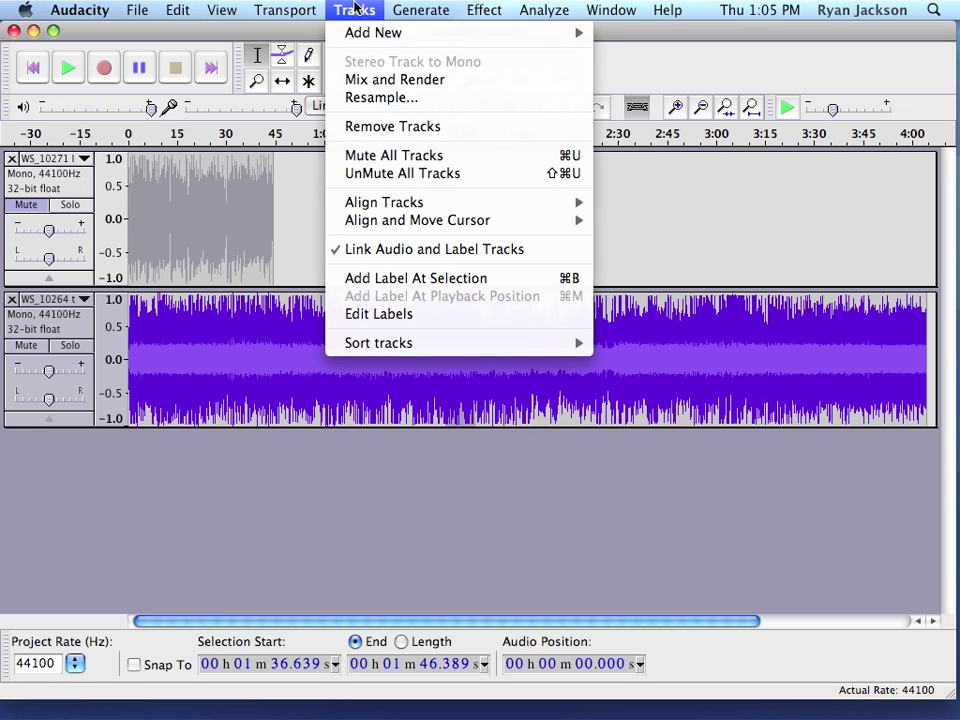
pyautogui.moveTo(360, 36)
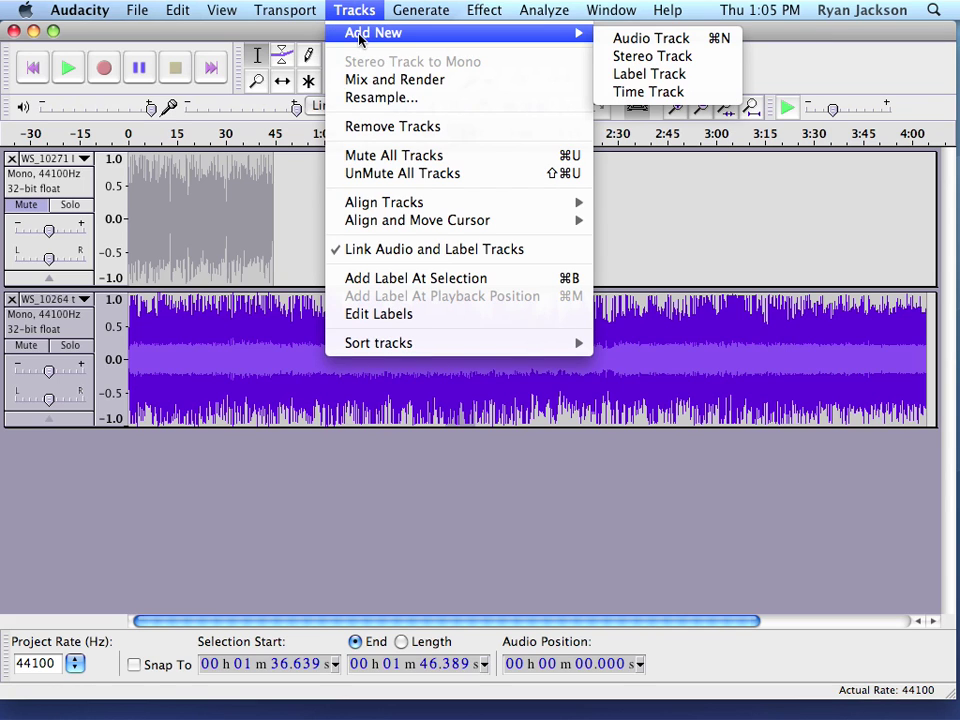
pyautogui.click(603, 38)
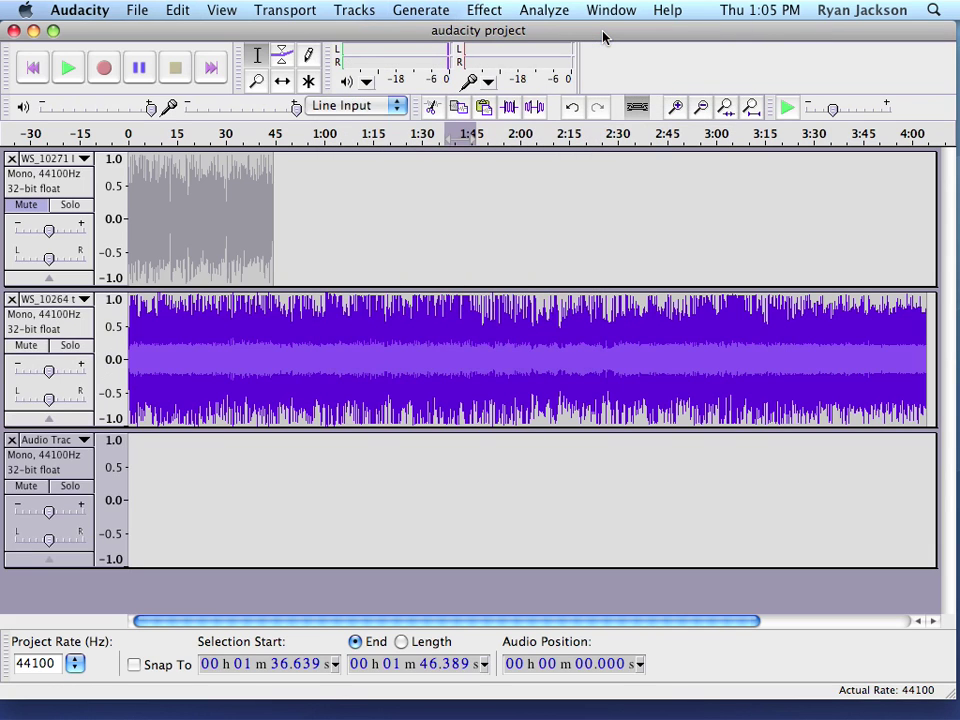
pyautogui.click(190, 12)
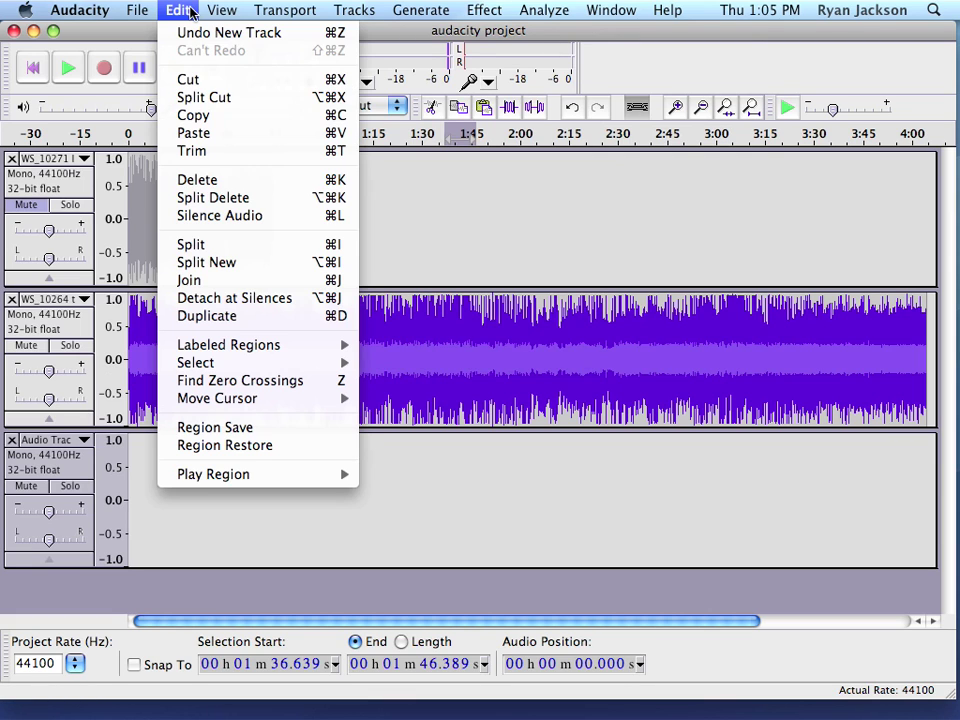
pyautogui.click(191, 134)
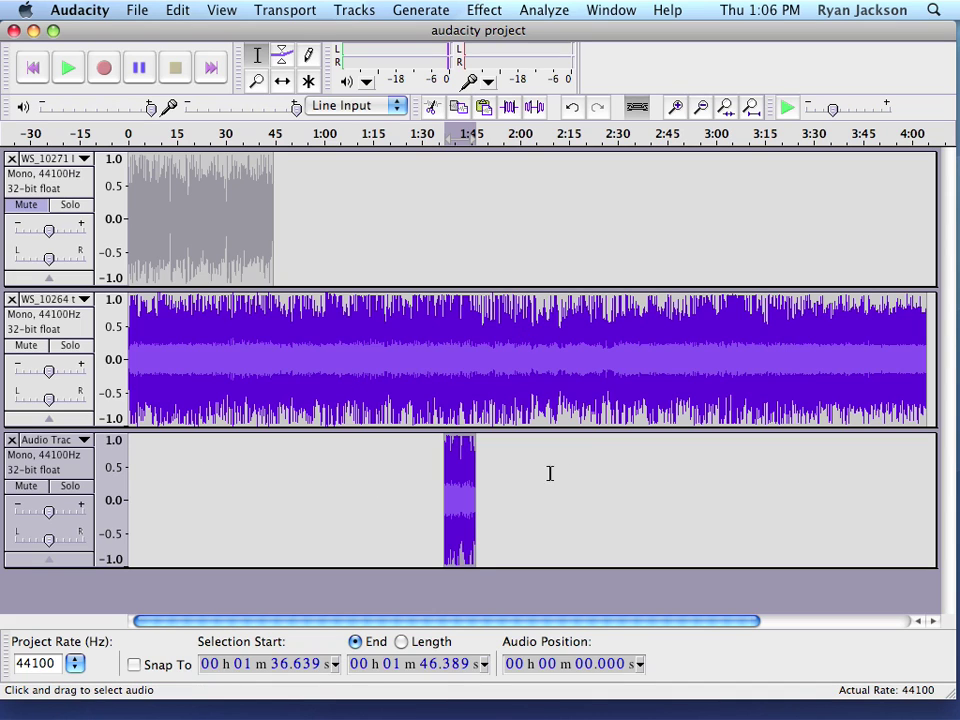
# Step: Rename the new track holding the pasted excerpt as "making"
pyautogui.click(83, 443)
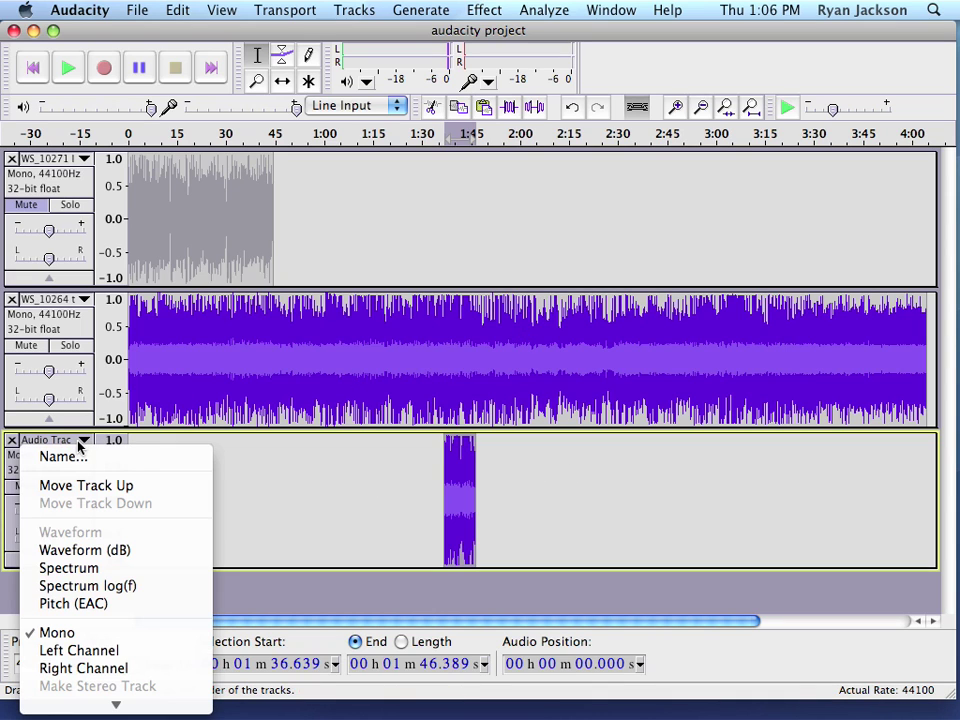
pyautogui.click(81, 458)
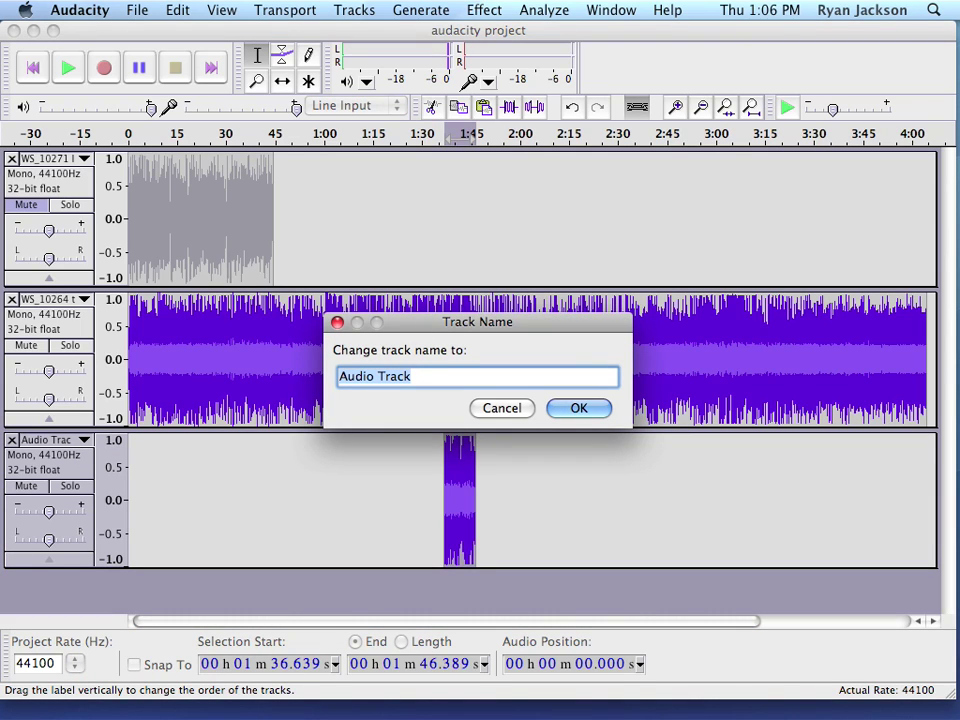
pyautogui.write('making')
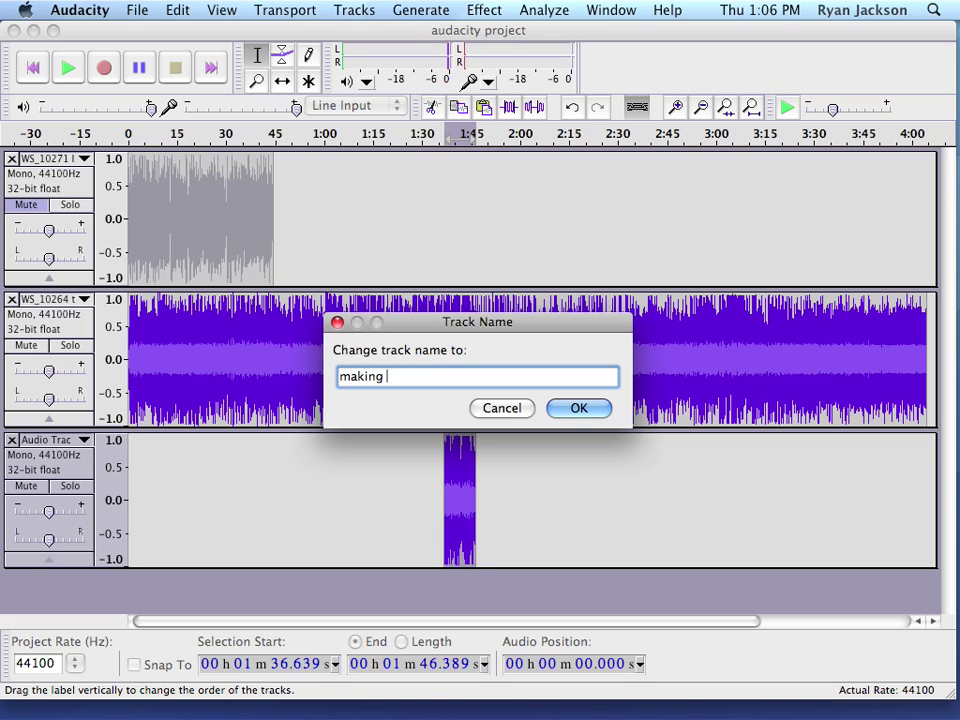
pyautogui.click(580, 406)
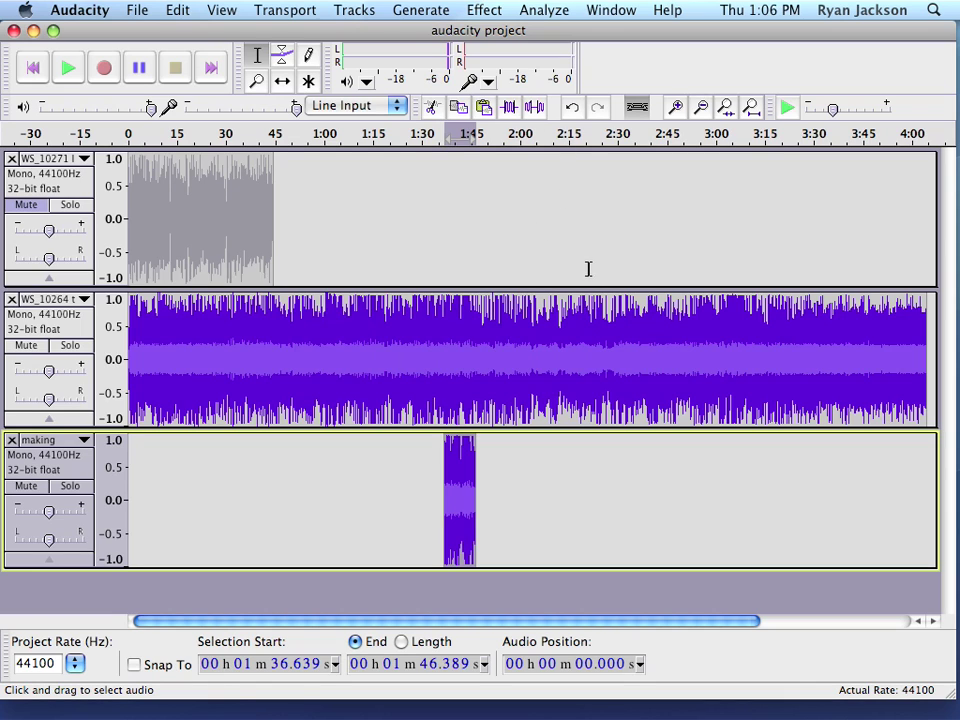
# Step: Listen to the WS_10264 track from about 2:27 and again from about 2:29 to locate the next excerpt's start
pyautogui.click(610, 336)
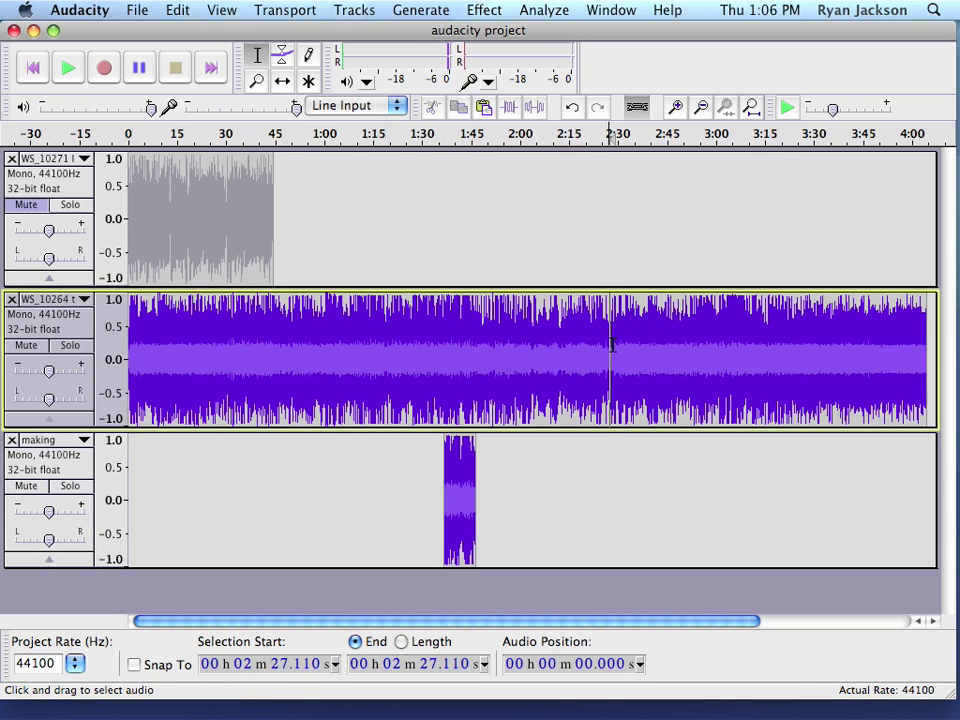
pyautogui.press('space')
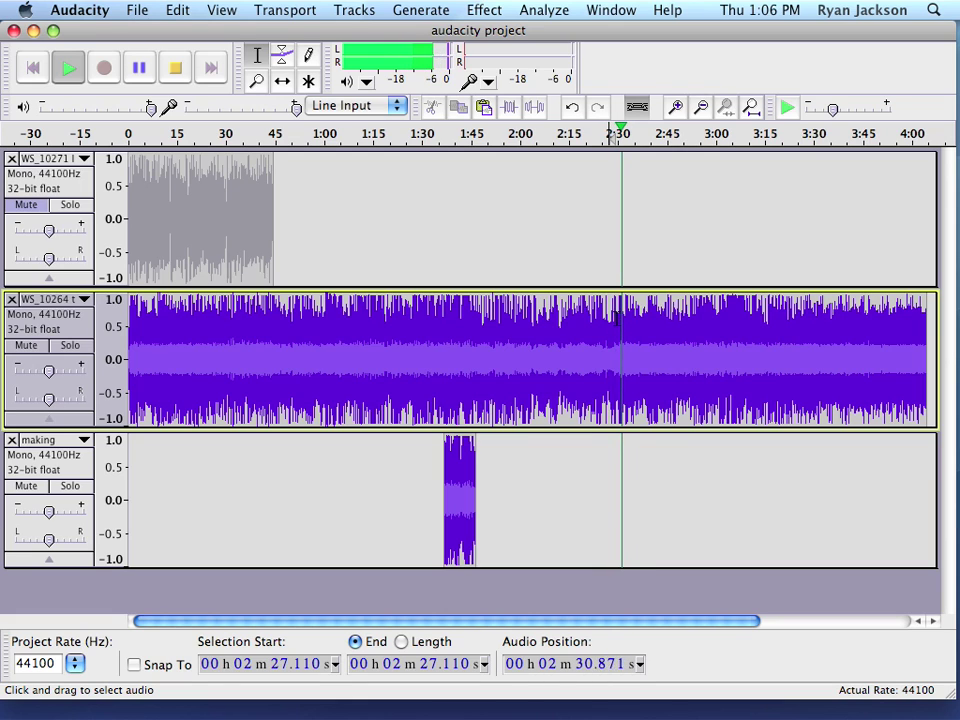
pyautogui.press('space')
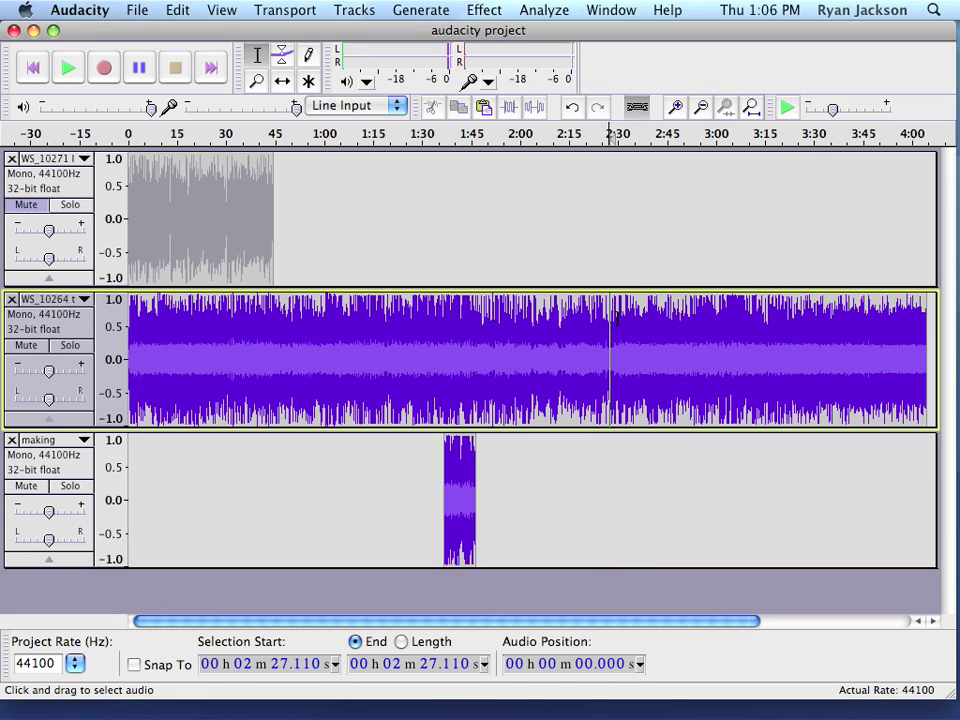
pyautogui.click(615, 326)
pyautogui.press('space')
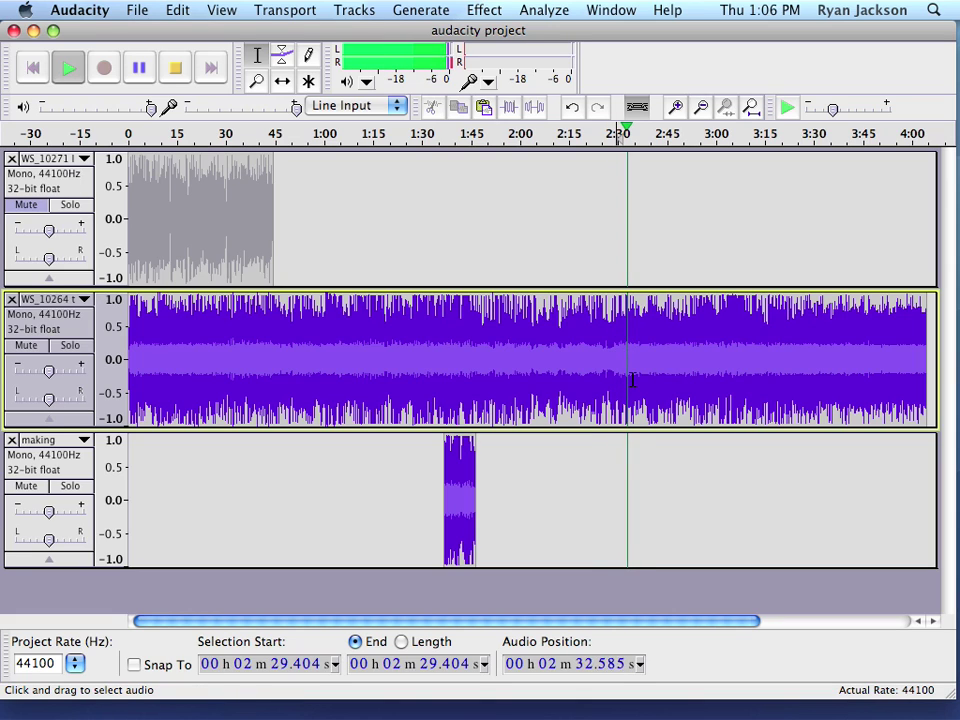
pyautogui.press('space')
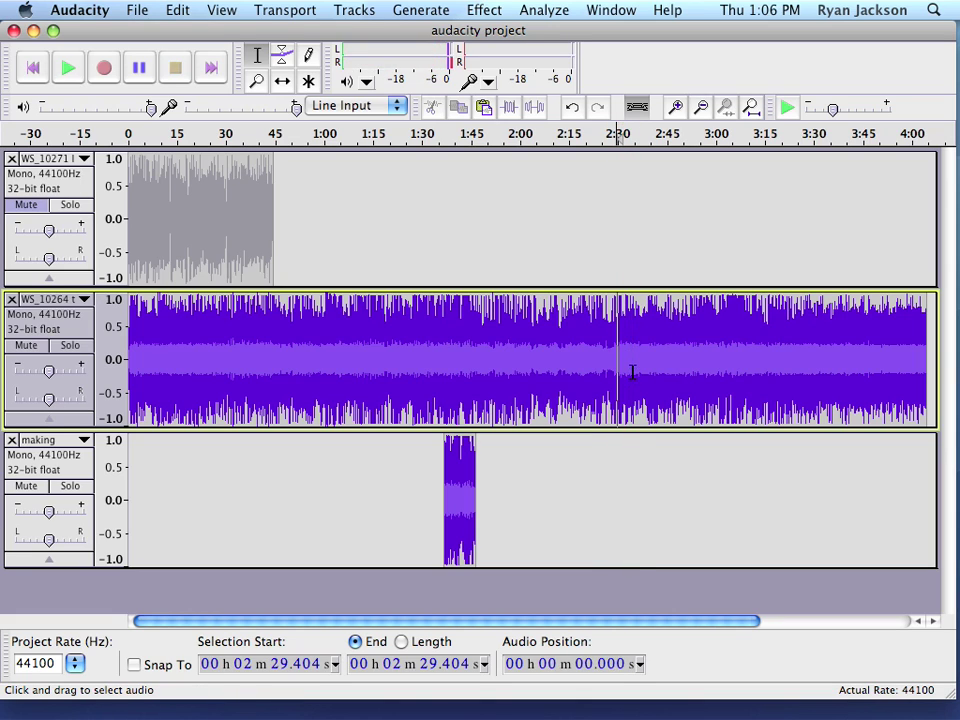
# Step: Select the WS_10264 track from about 2:29.4 to 2:52.9, preview it, and copy that excerpt
pyautogui.moveTo(624, 371); pyautogui.dragTo(702, 375)
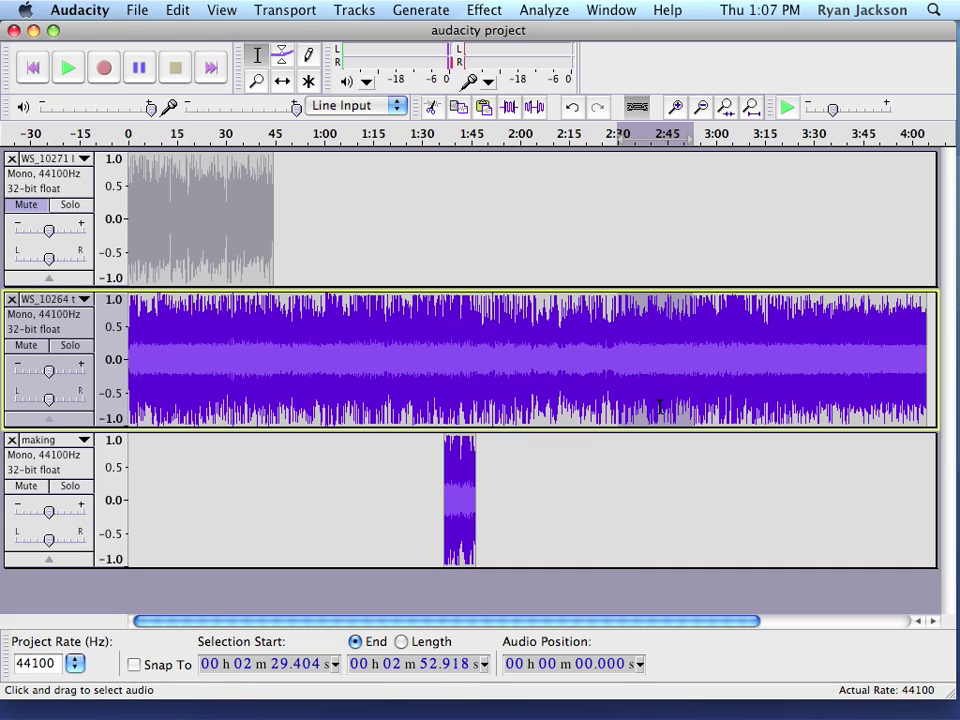
pyautogui.press('space')
pyautogui.click(180, 9)
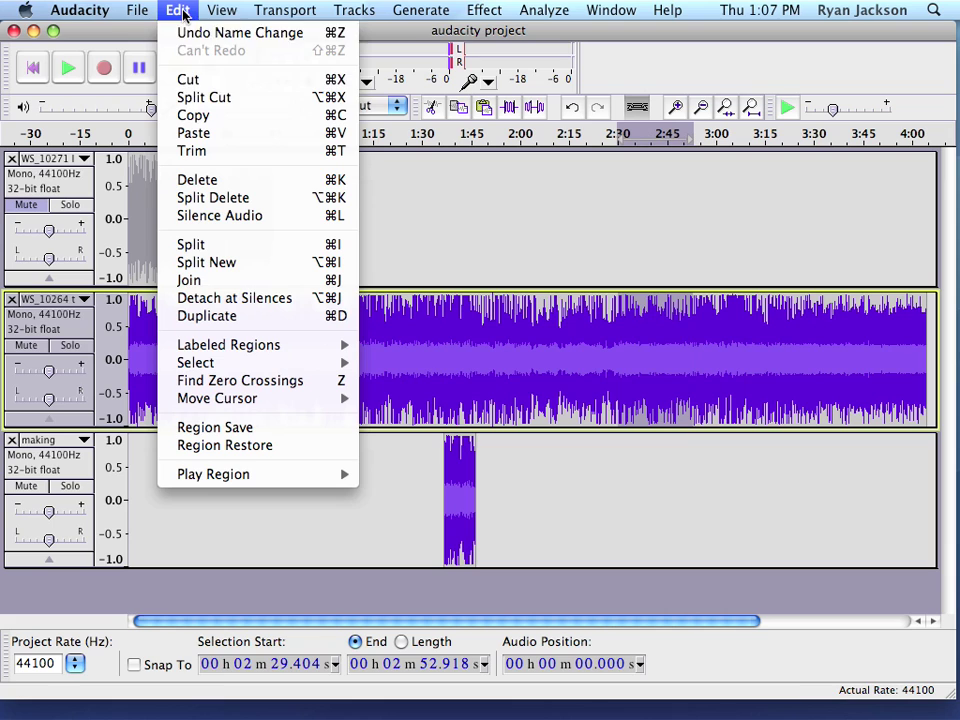
pyautogui.click(185, 118)
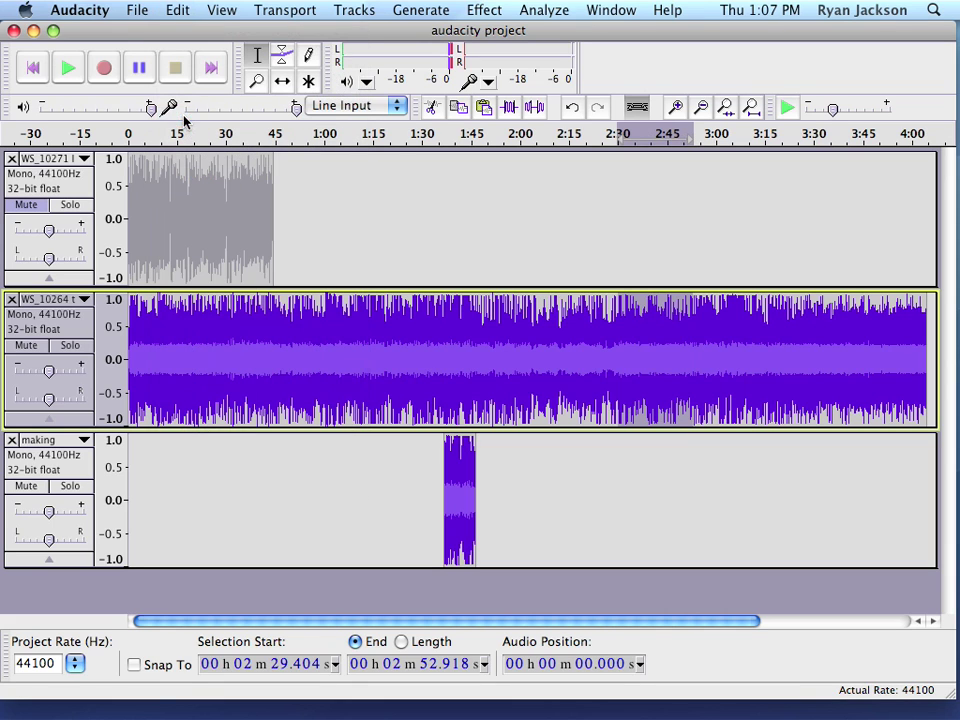
# Step: Add another audio track and paste the second copied excerpt into it
pyautogui.click(369, 8)
pyautogui.moveTo(426, 30)
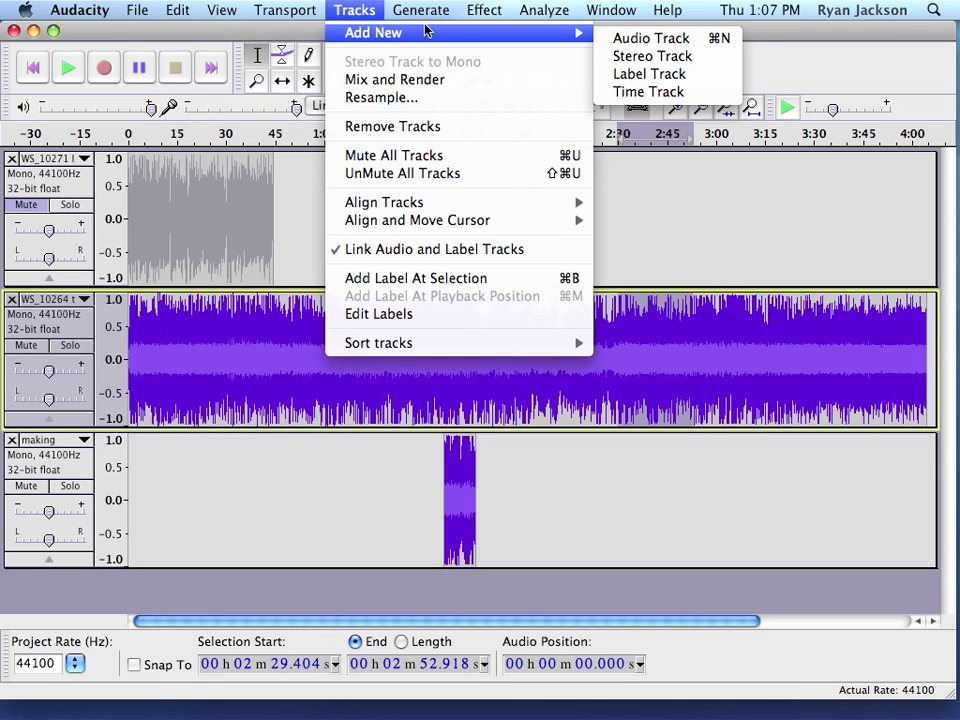
pyautogui.click(622, 40)
pyautogui.click(180, 9)
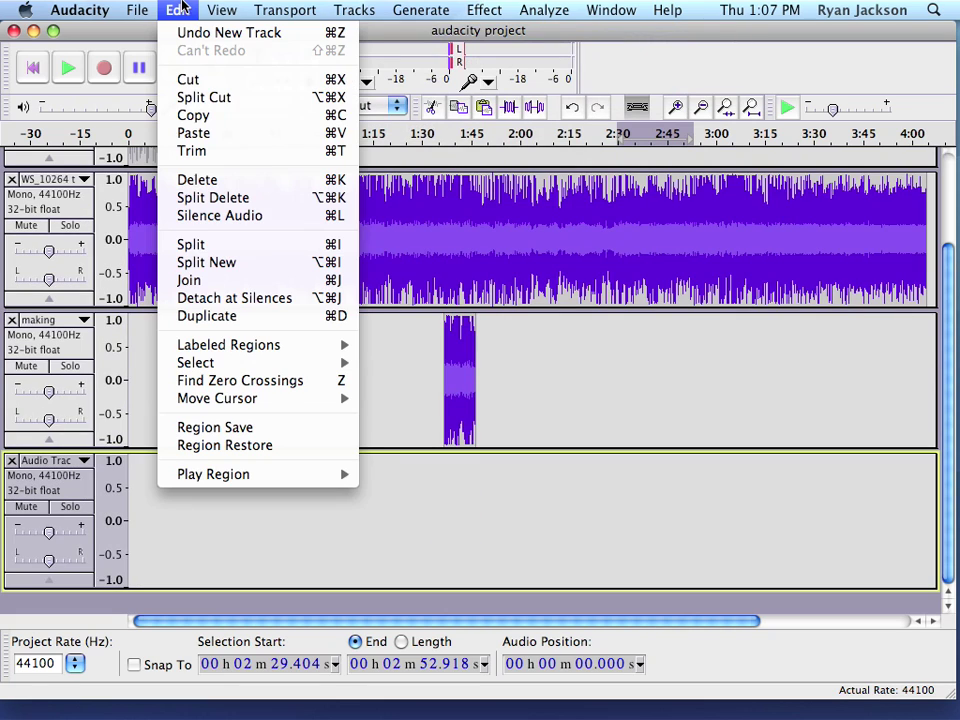
pyautogui.click(193, 134)
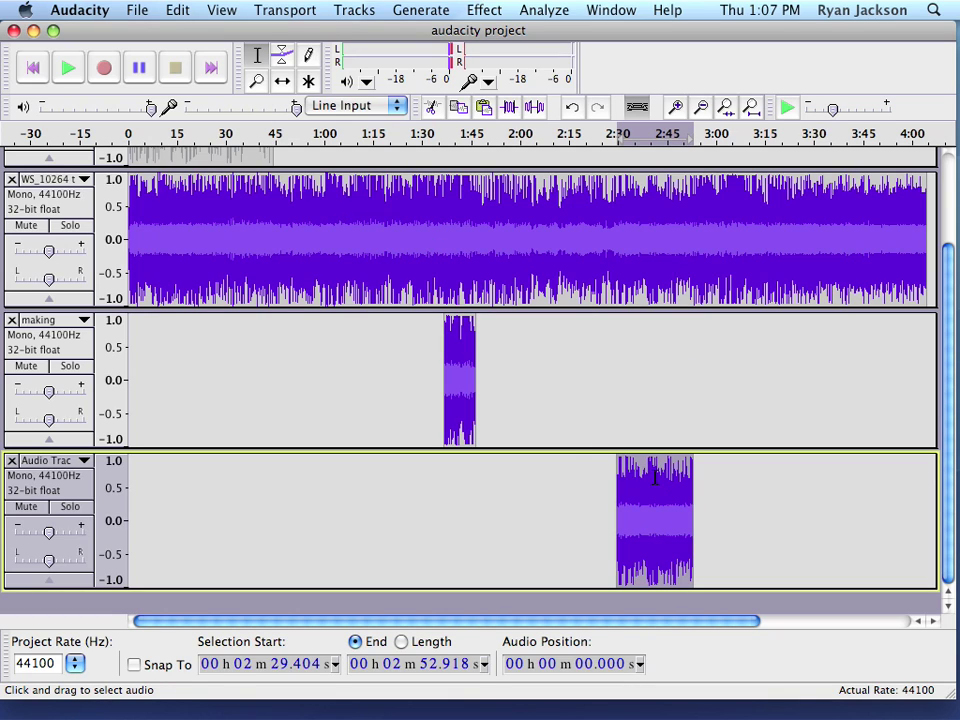
# Step: Rename the track holding the second excerpt as "tuna eww"
pyautogui.click(84, 460)
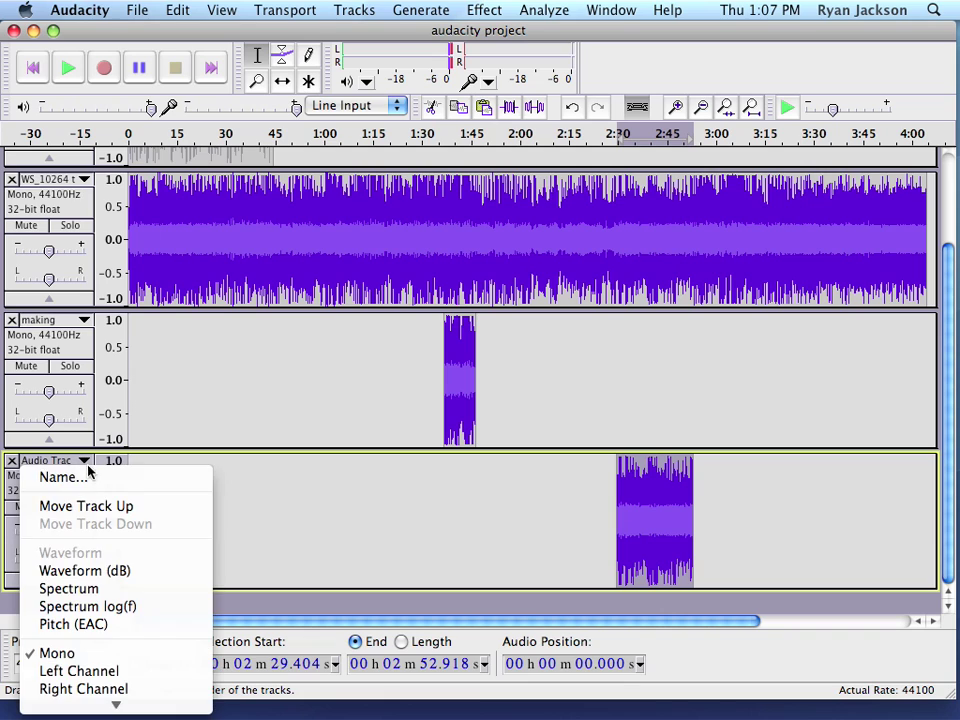
pyautogui.click(90, 478)
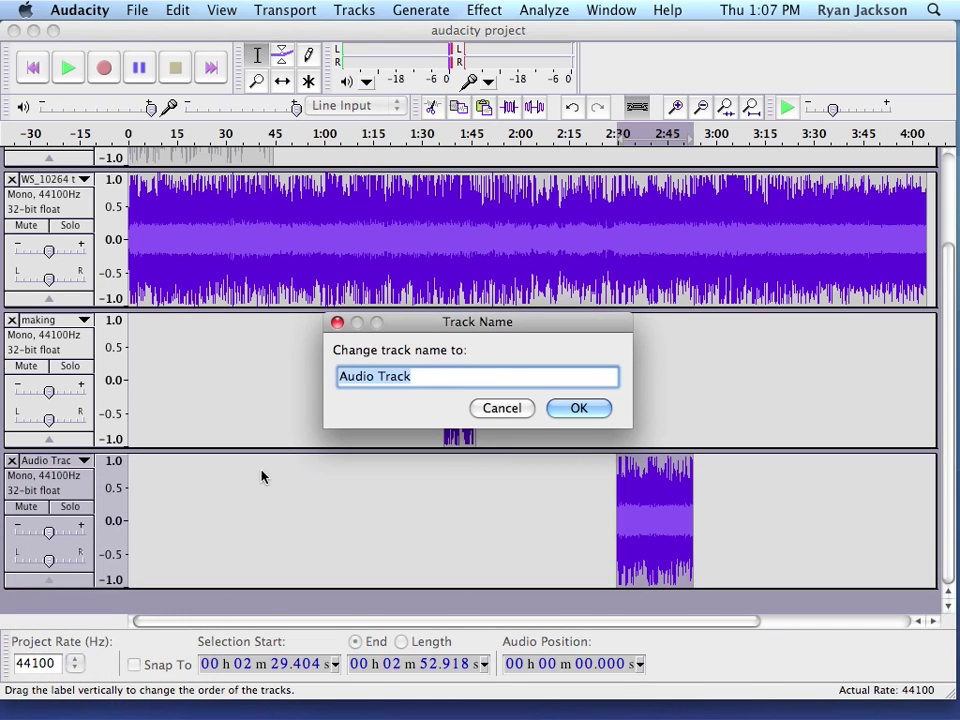
pyautogui.write('tuna eww')
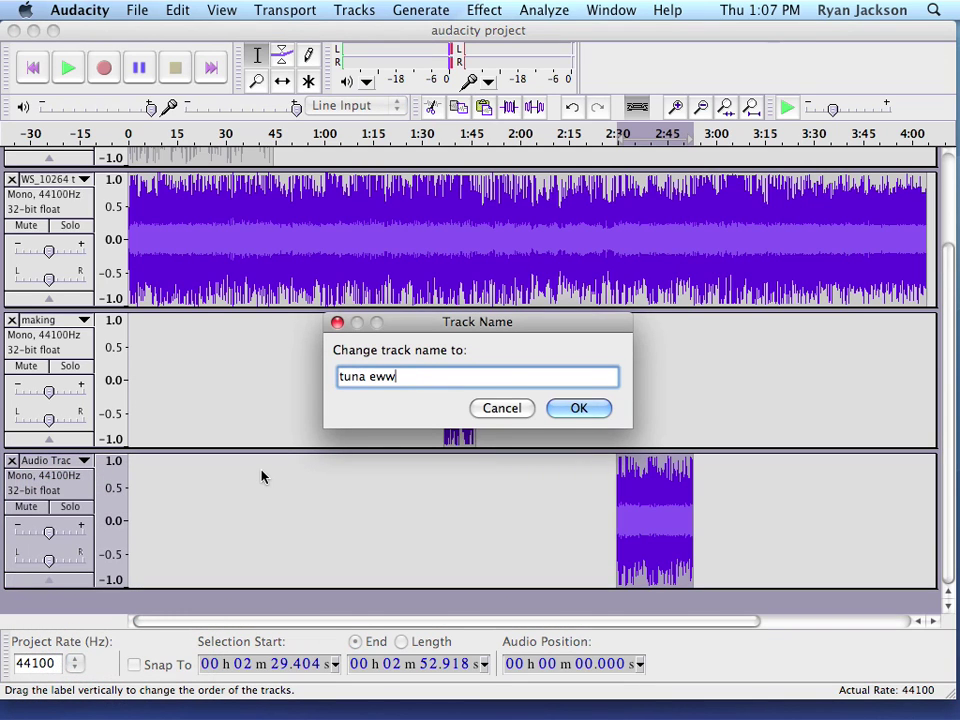
pyautogui.click(572, 409)
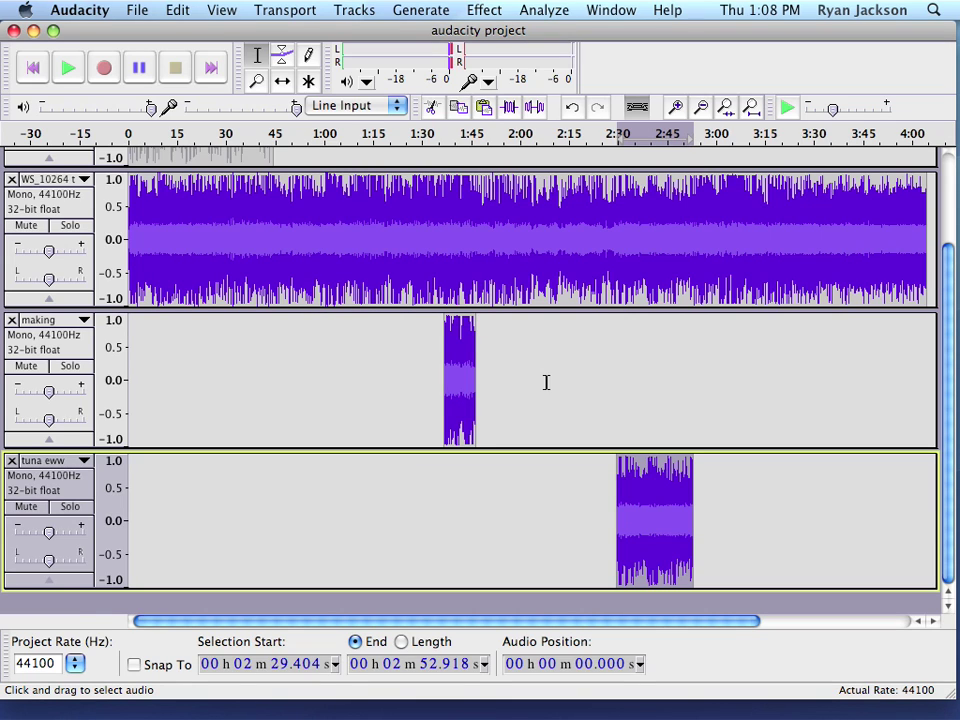
# Step: Remove the full-length WS_10264 source track from the project and unmute the WS_10271 track
pyautogui.scroll(3, 546, 382)
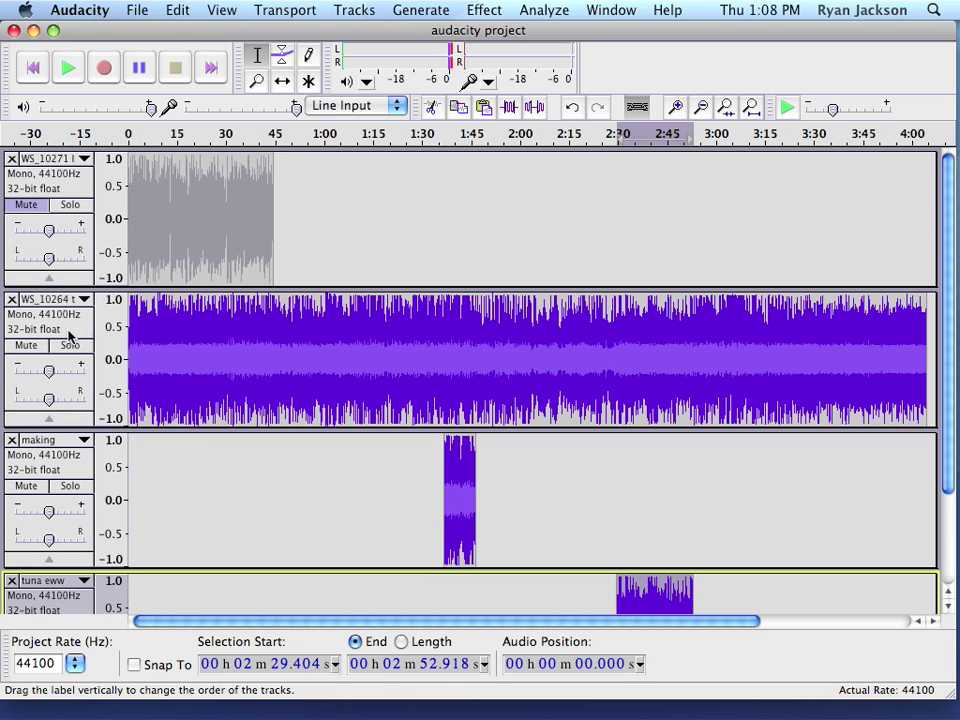
pyautogui.click(32, 345)
pyautogui.click(37, 344)
pyautogui.click(12, 299)
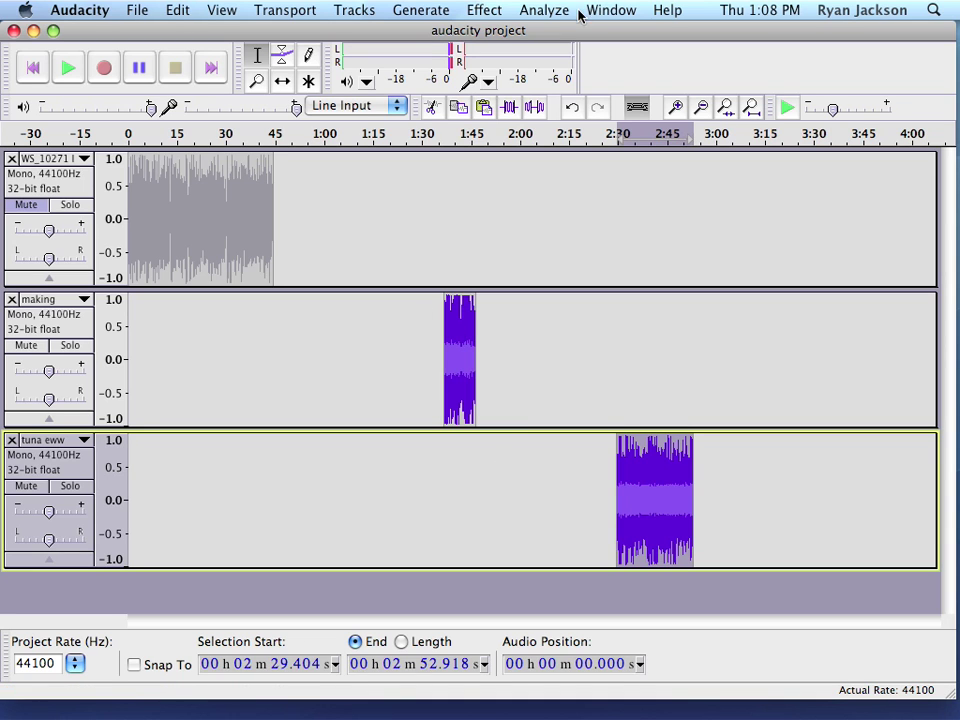
pyautogui.moveTo(581, 30)
pyautogui.mouseDown()
pyautogui.moveTo(600, 718)
pyautogui.moveTo(611, 493)
pyautogui.moveTo(576, 42)
pyautogui.moveTo(583, 26)
pyautogui.mouseUp()
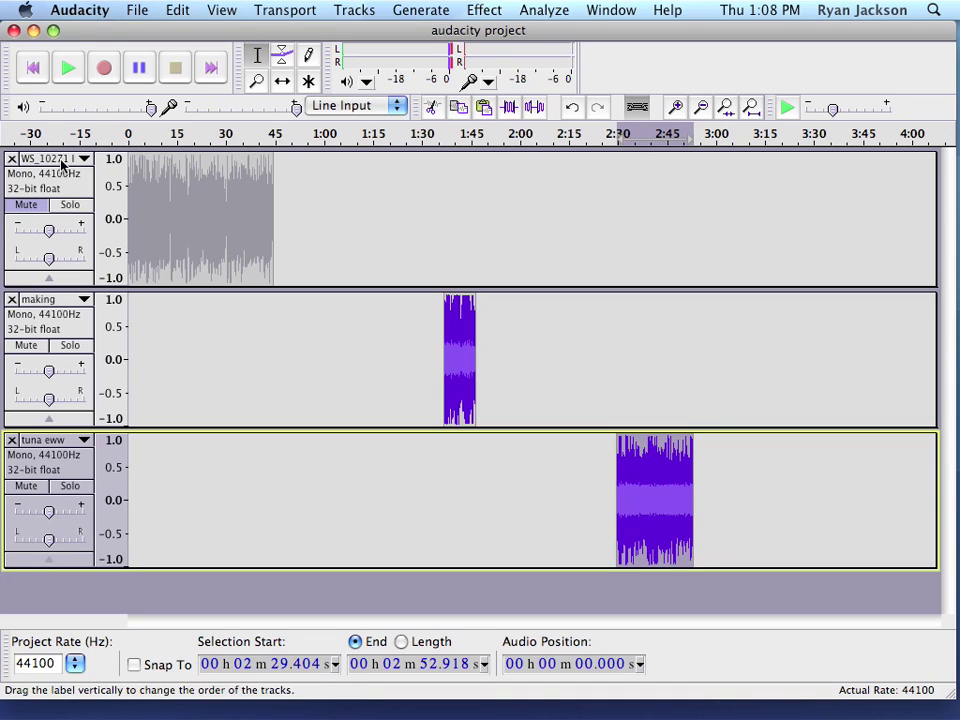
pyautogui.click(22, 204)
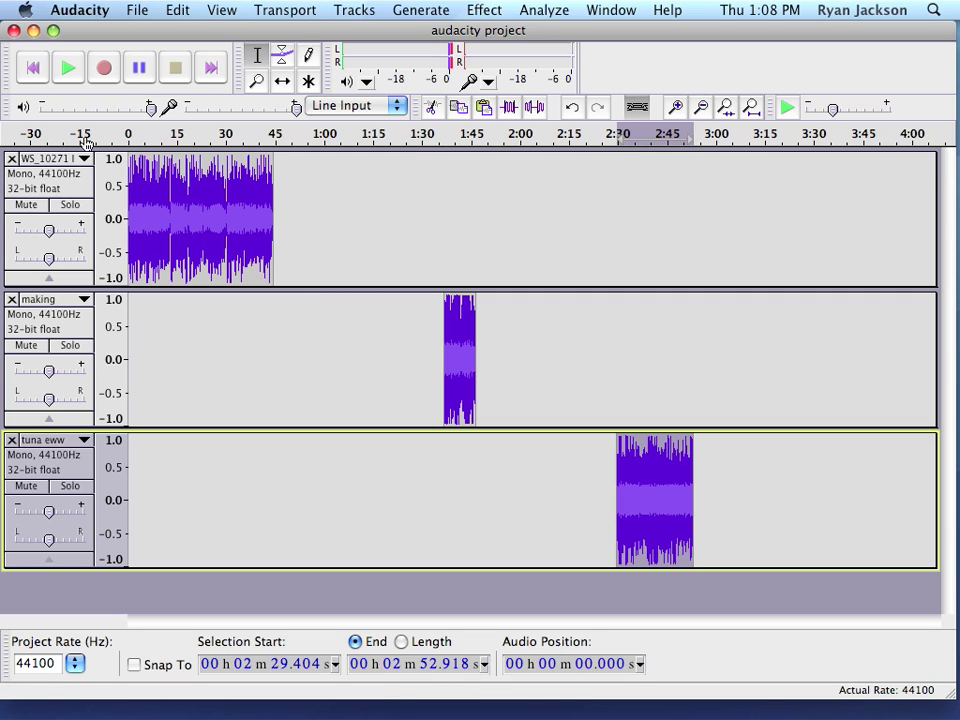
# Step: Shift the making clip to start where the WS_10271 clip ends, and the tuna eww clip to follow directly after making
pyautogui.click(286, 82)
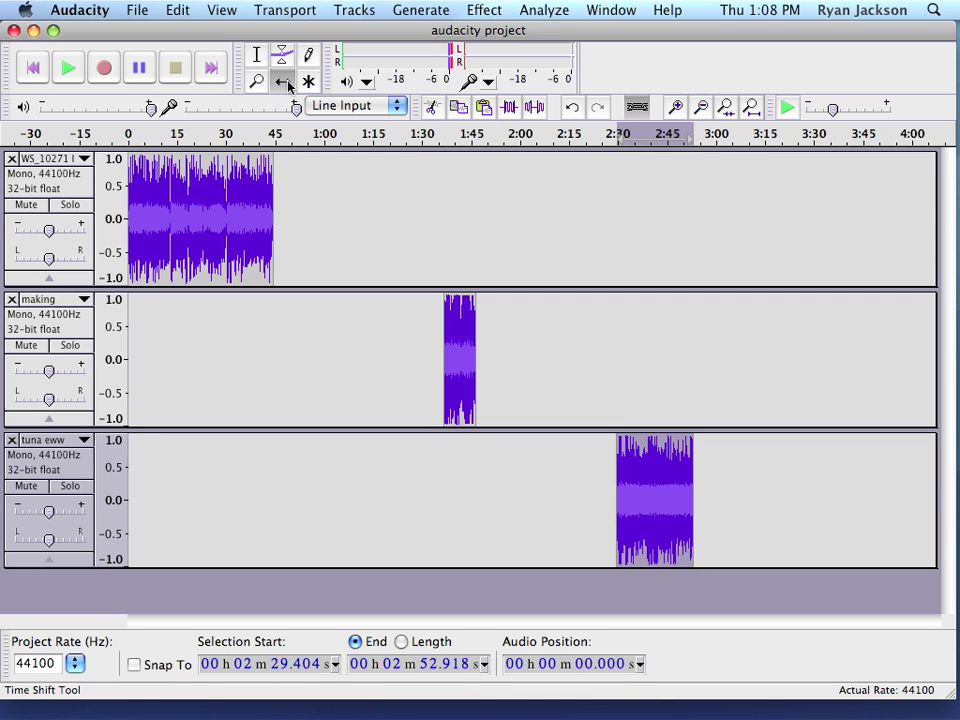
pyautogui.moveTo(447, 338); pyautogui.dragTo(293, 343)
pyautogui.moveTo(293, 343)
pyautogui.mouseDown()
pyautogui.moveTo(317, 343)
pyautogui.moveTo(287, 343)
pyautogui.mouseUp()
pyautogui.moveTo(657, 490); pyautogui.dragTo(333, 495)
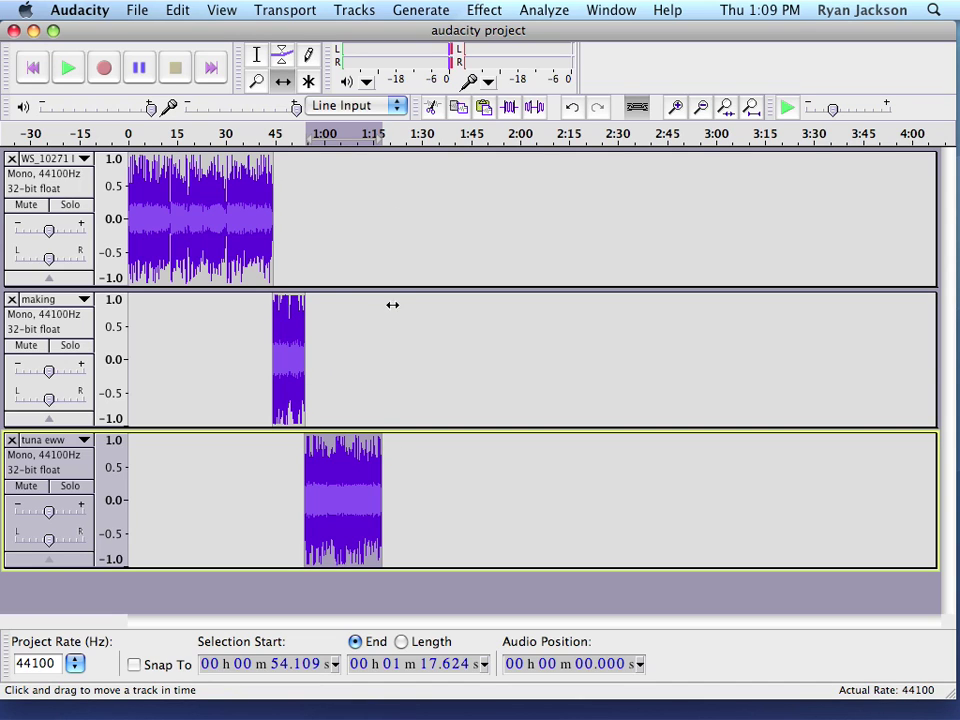
# Step: Play the very end of the tuna eww clip from about 1:17.36
pyautogui.click(282, 57)
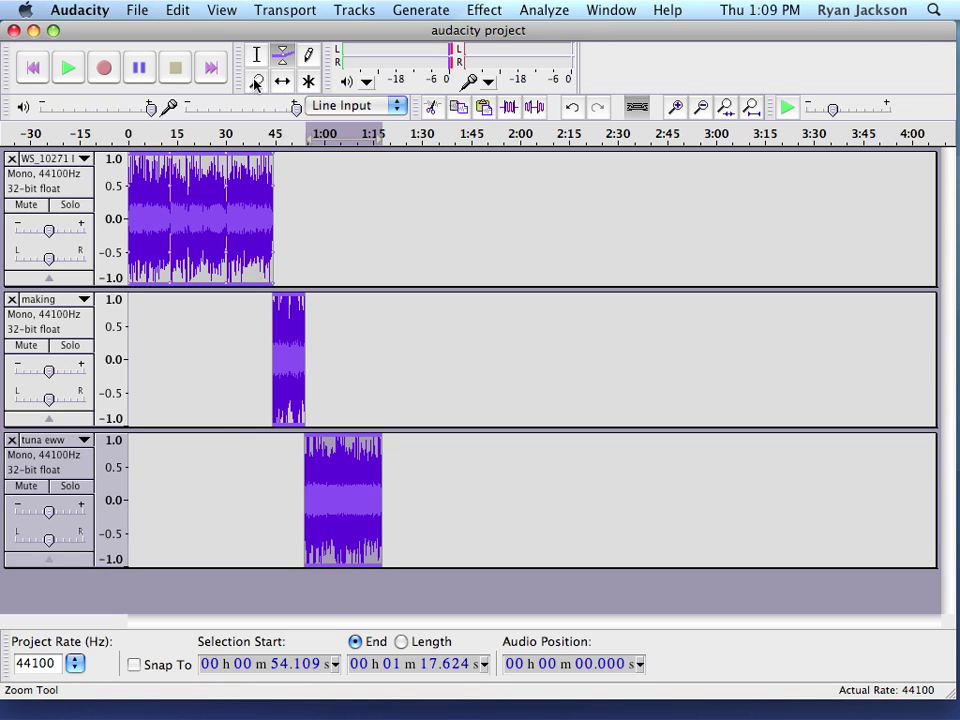
pyautogui.click(255, 82)
pyautogui.click(383, 487)
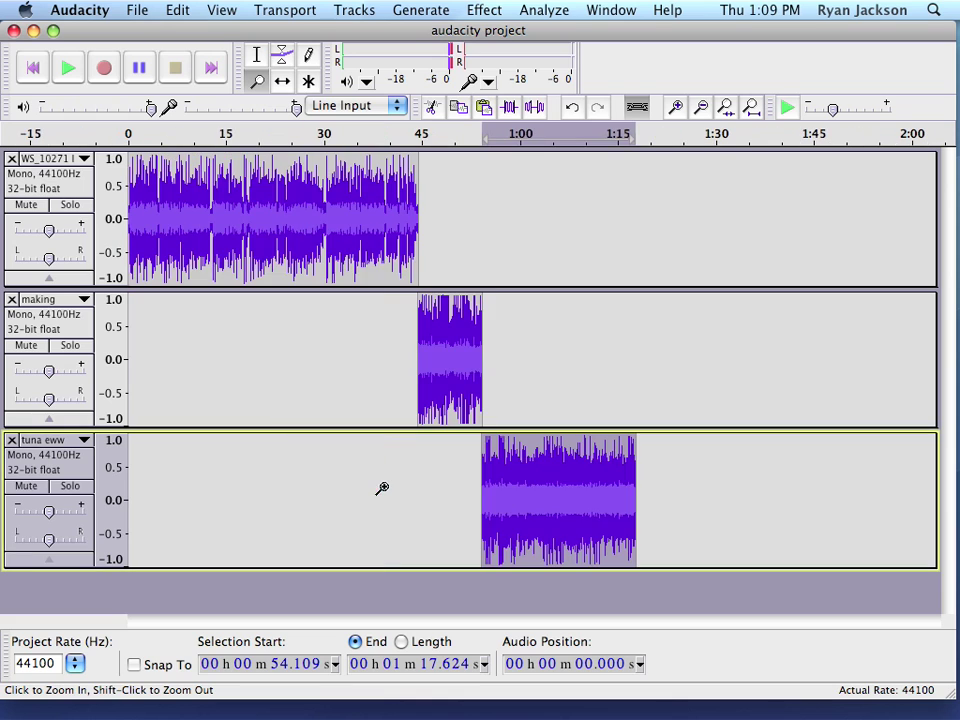
pyautogui.click(642, 489)
pyautogui.click(720, 490)
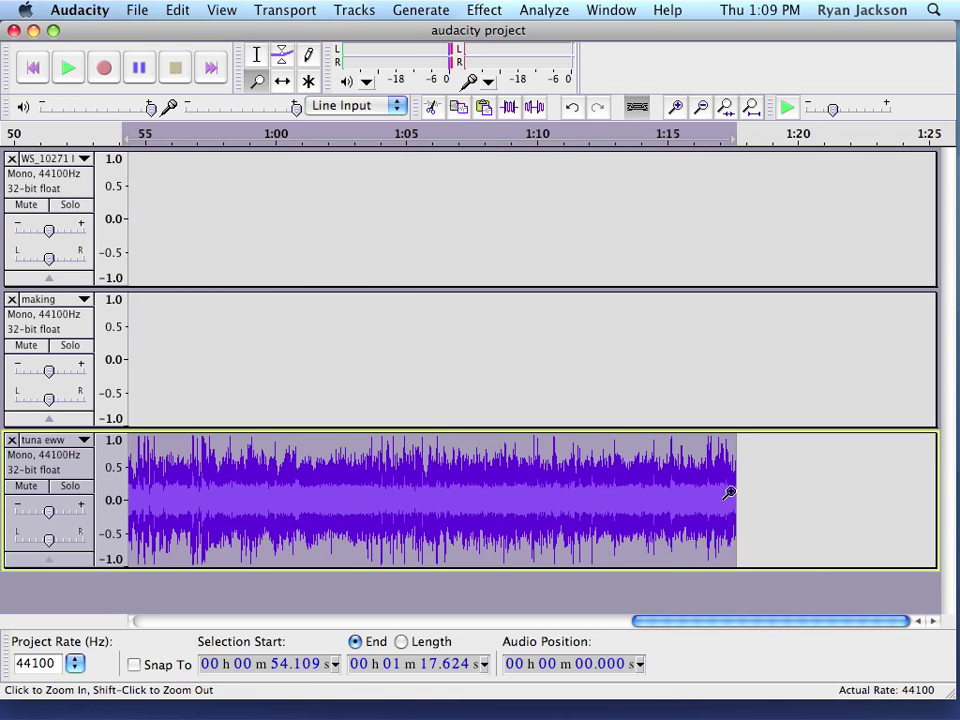
pyautogui.click(732, 492)
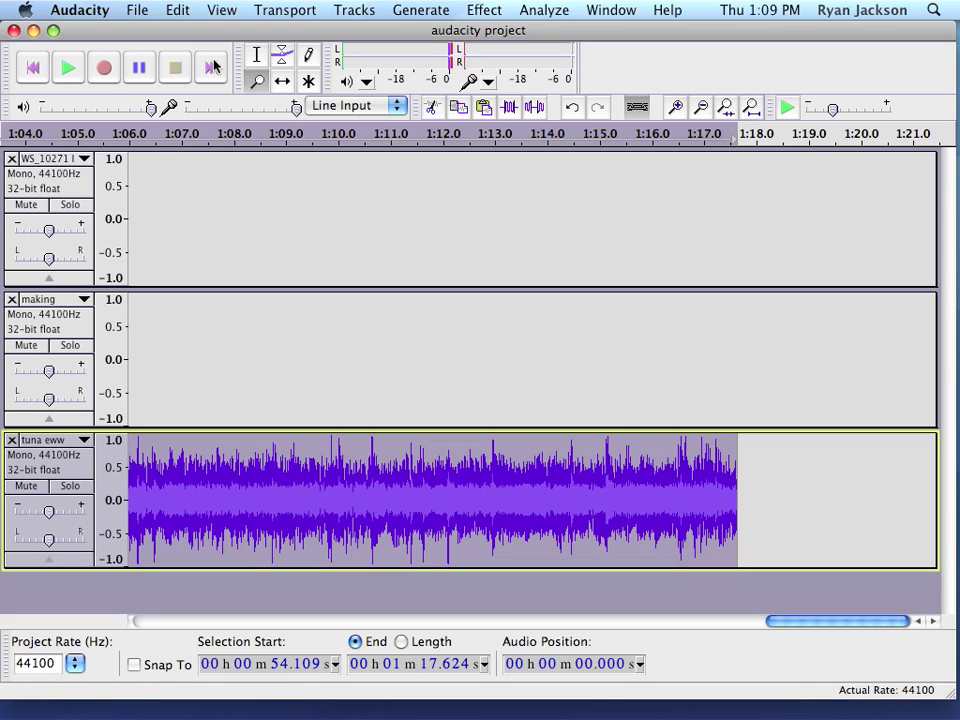
pyautogui.click(256, 55)
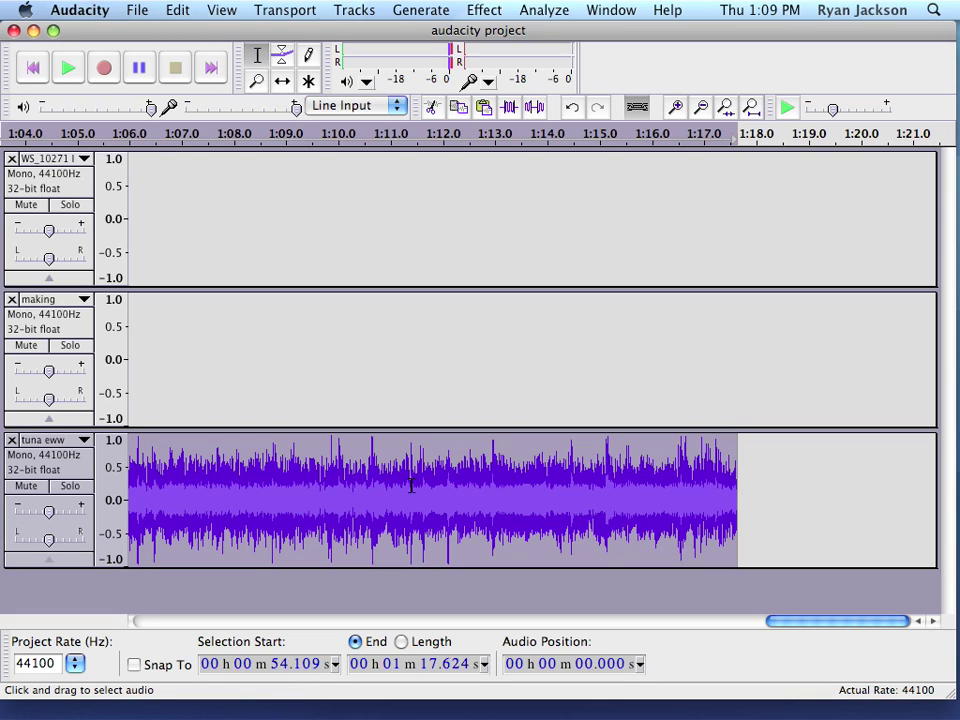
pyautogui.click(727, 490)
pyautogui.click(724, 500)
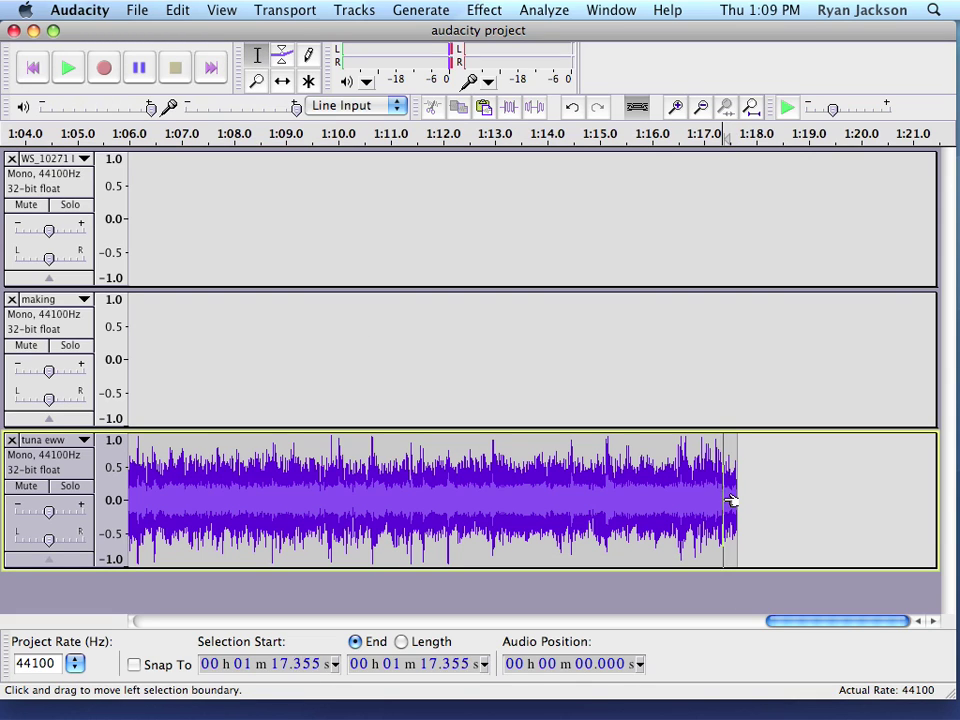
pyautogui.click(68, 65)
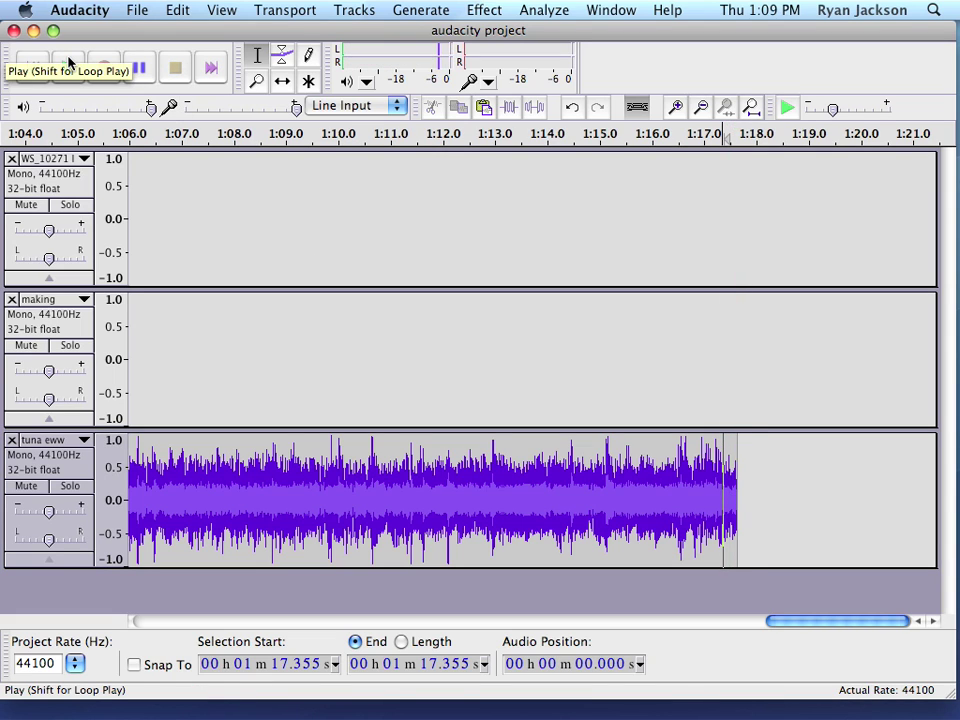
# Step: Fade out the end of the tuna eww clip with the Envelope tool, from full level at about 1:15.85 to silence at its end
pyautogui.click(645, 490)
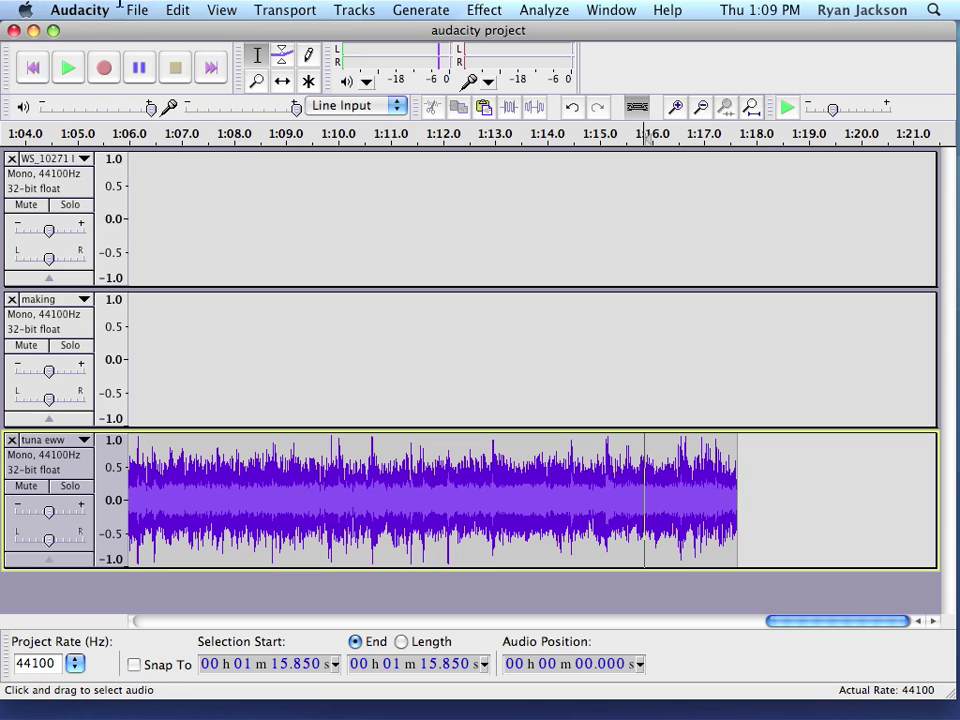
pyautogui.click(68, 66)
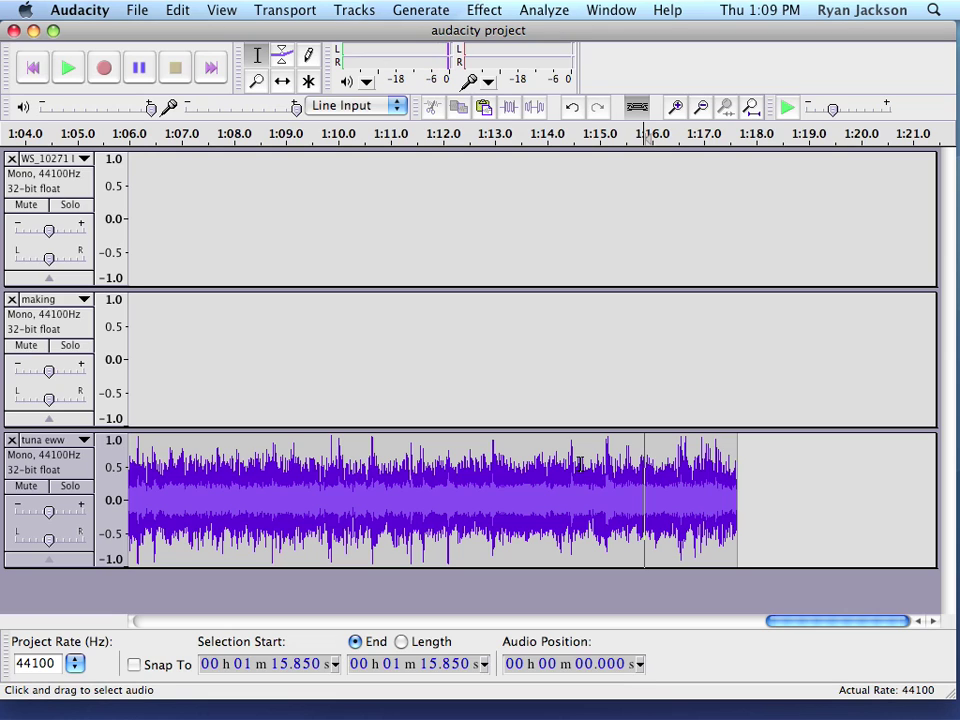
pyautogui.click(281, 57)
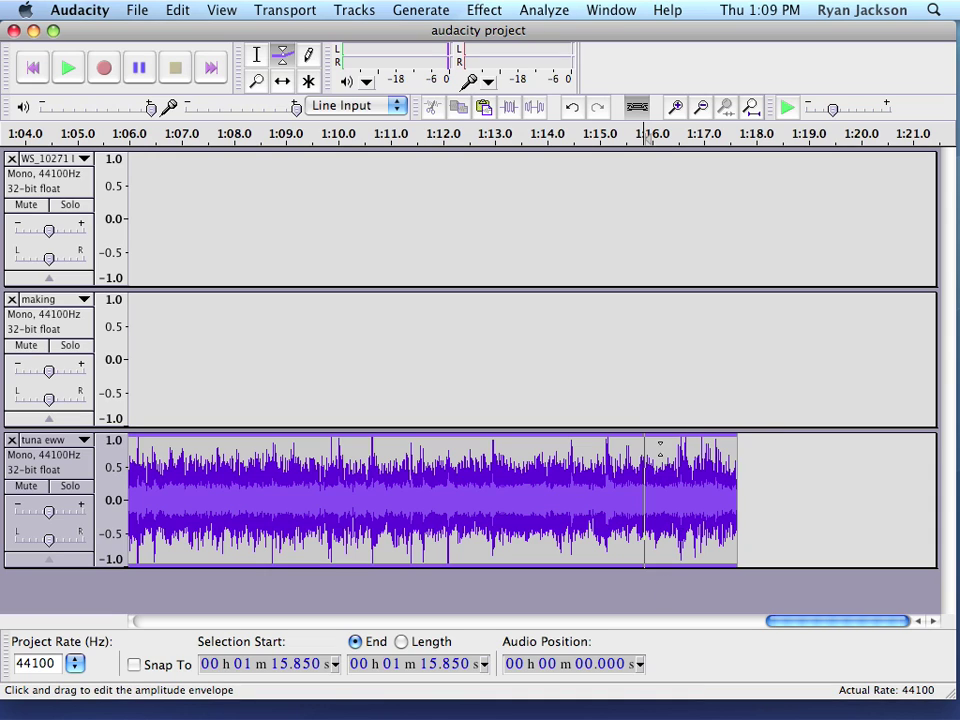
pyautogui.click(645, 440)
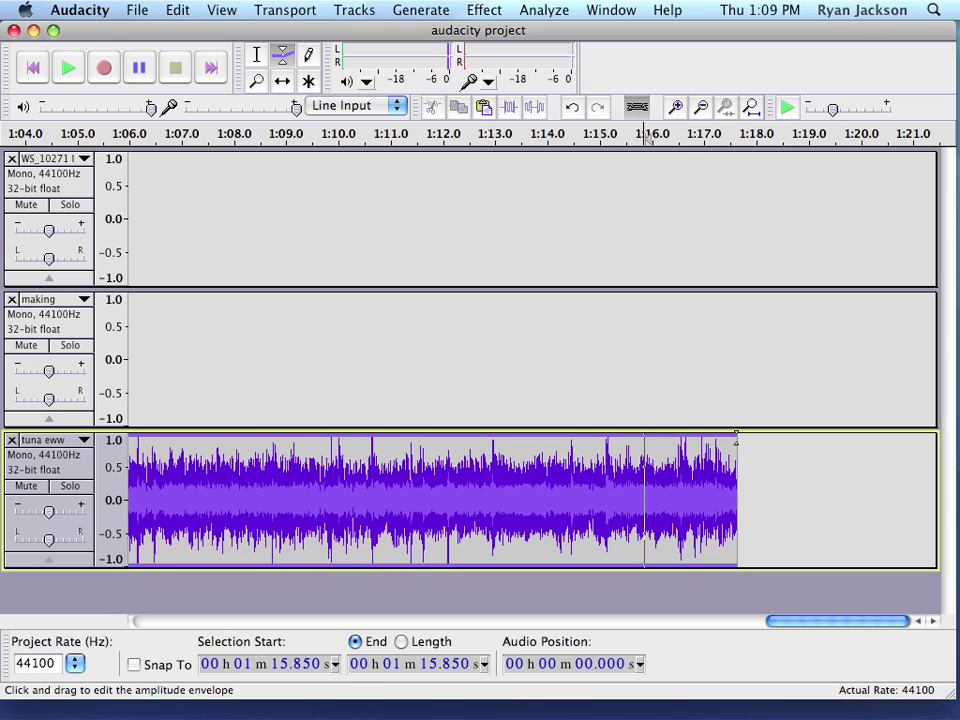
pyautogui.moveTo(736, 436); pyautogui.dragTo(734, 433)
pyautogui.moveTo(734, 437); pyautogui.dragTo(737, 494)
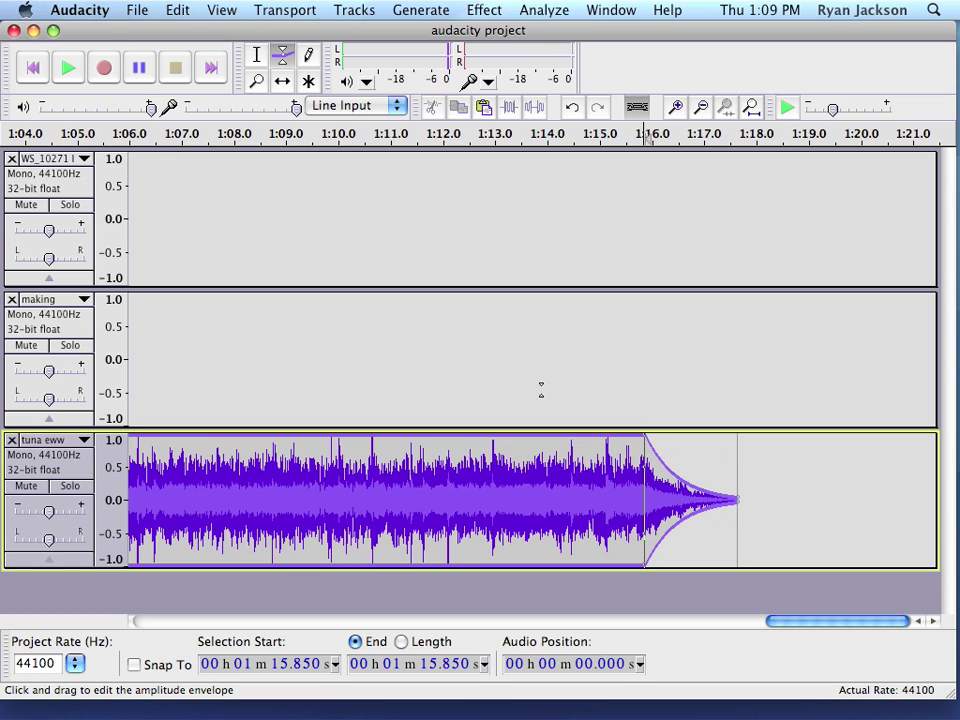
# Step: Add extra envelope points around 1:12 in the tuna eww clip and undo these envelope edits
pyautogui.click(462, 432)
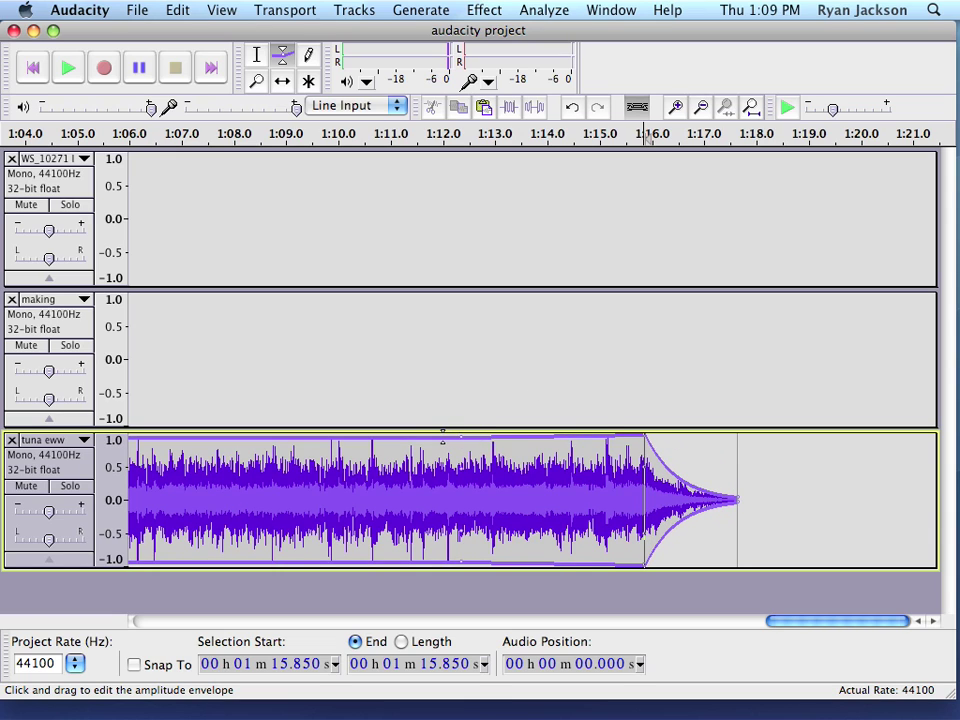
pyautogui.moveTo(443, 437)
pyautogui.mouseDown()
pyautogui.moveTo(450, 479)
pyautogui.moveTo(455, 437)
pyautogui.mouseUp()
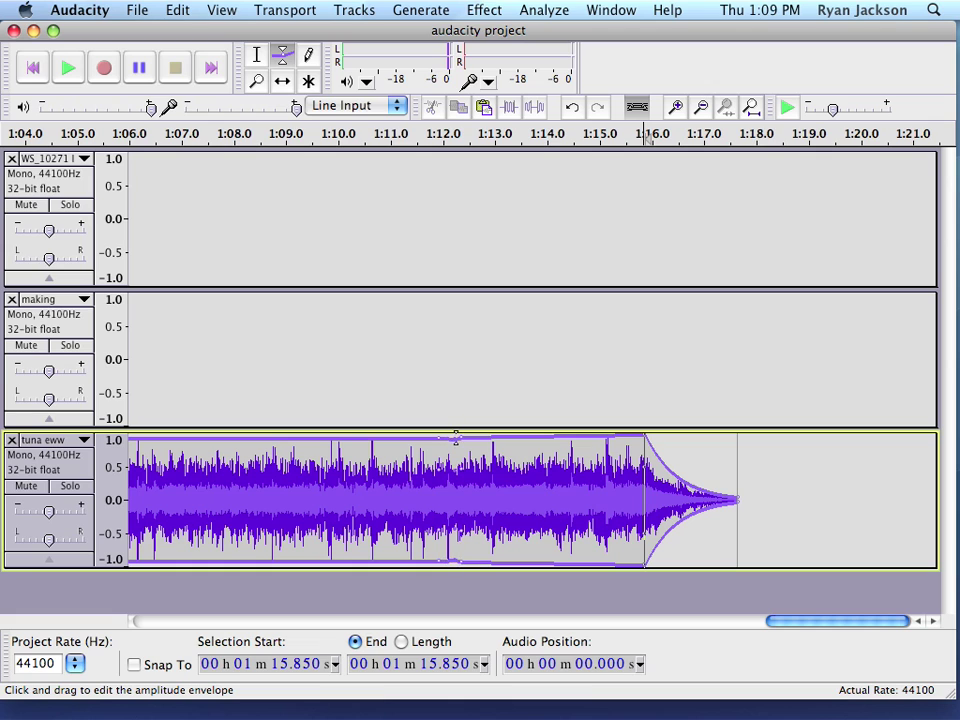
pyautogui.click(177, 10)
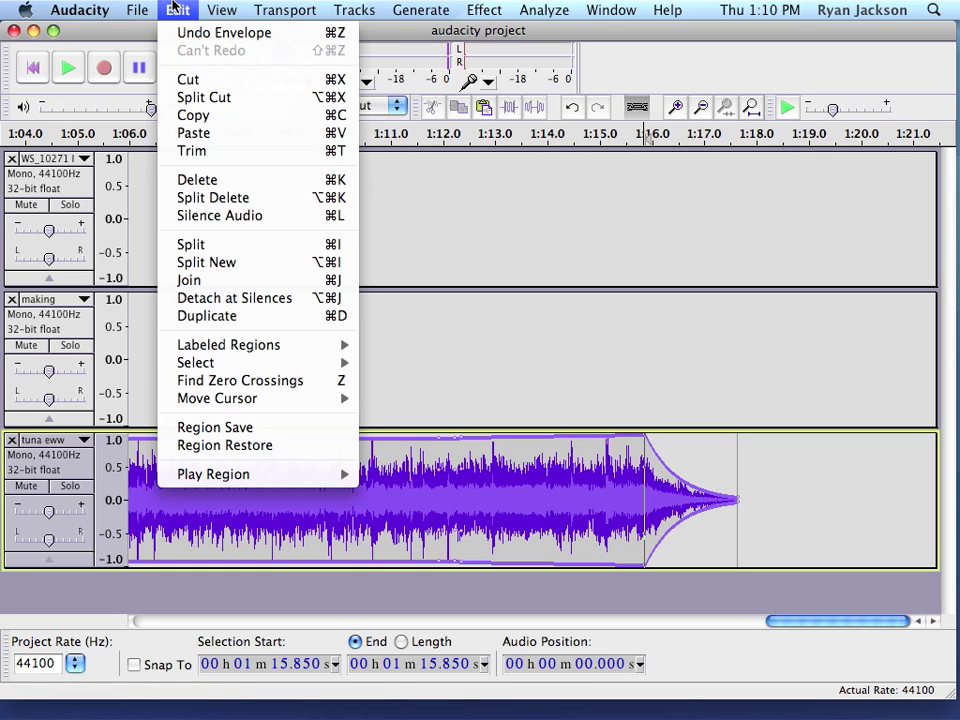
pyautogui.click(181, 37)
pyautogui.click(177, 10)
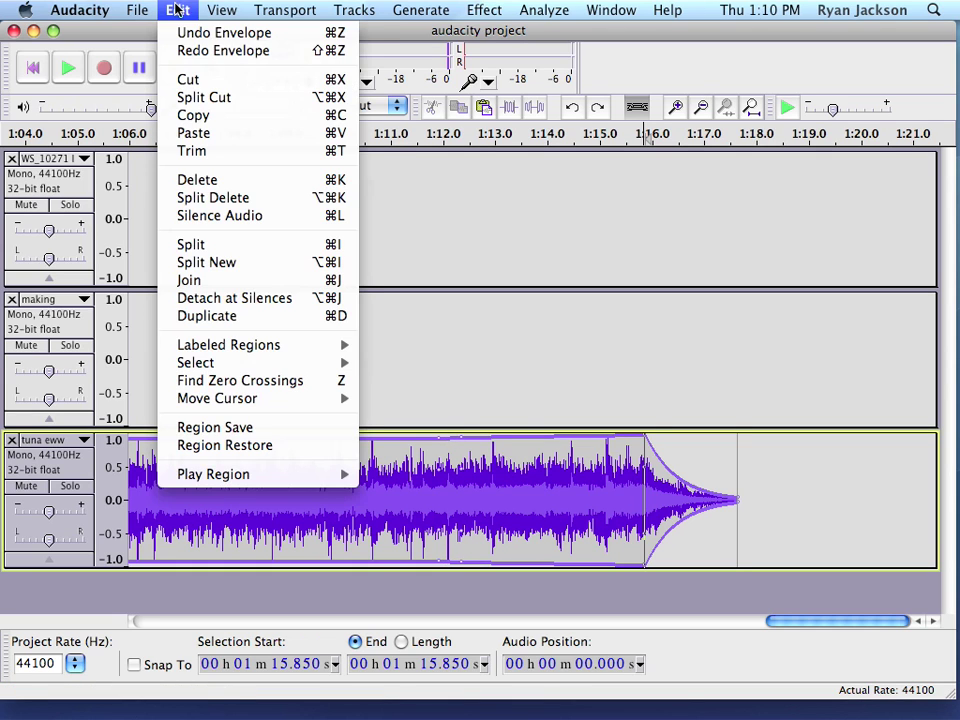
pyautogui.click(181, 35)
pyautogui.click(179, 18)
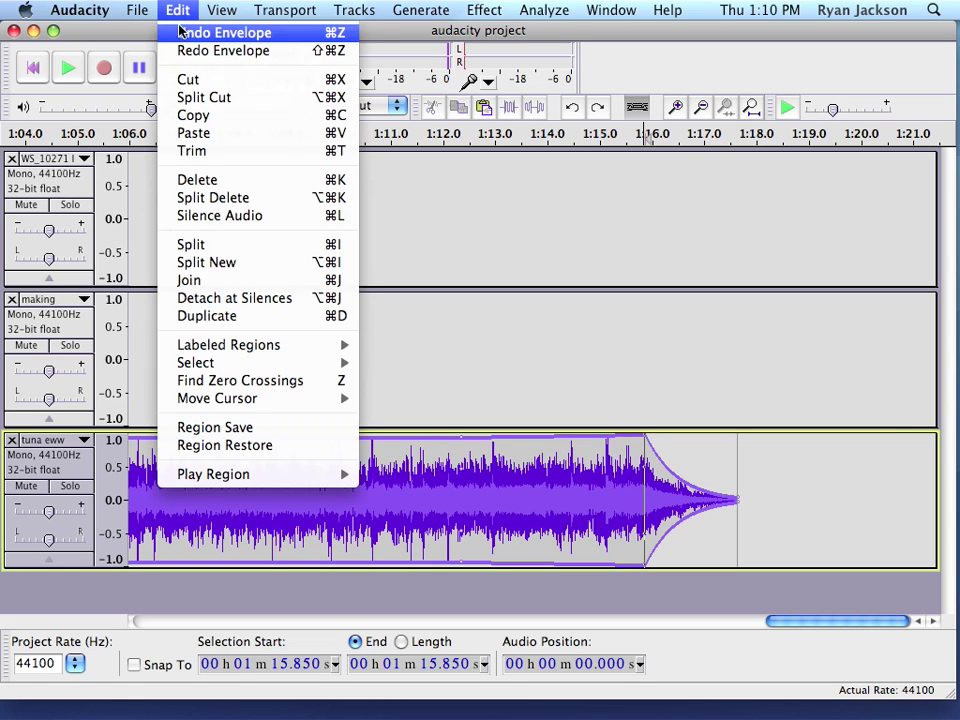
pyautogui.click(182, 32)
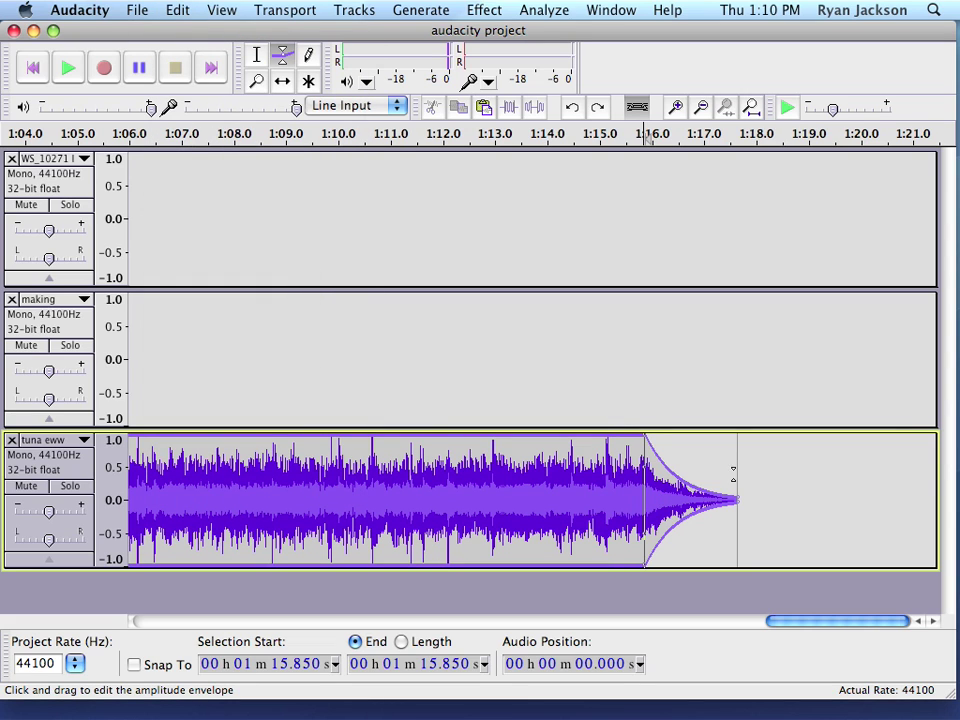
# Step: Play back the fade-out of the tuna eww clip from about 1:14.17
pyautogui.click(257, 55)
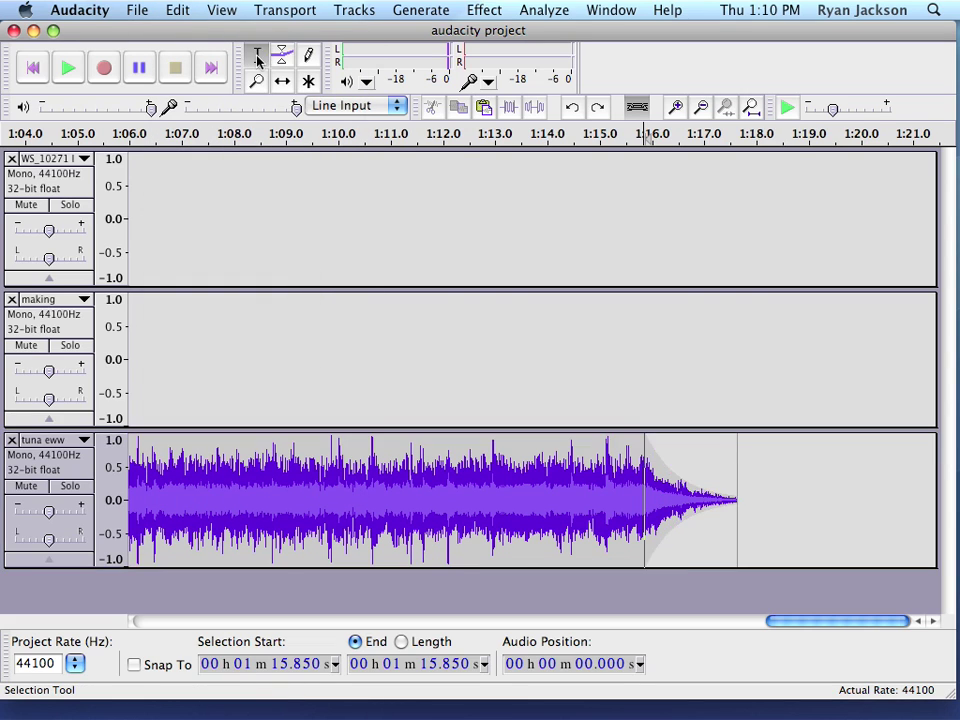
pyautogui.click(557, 520)
pyautogui.press('space')
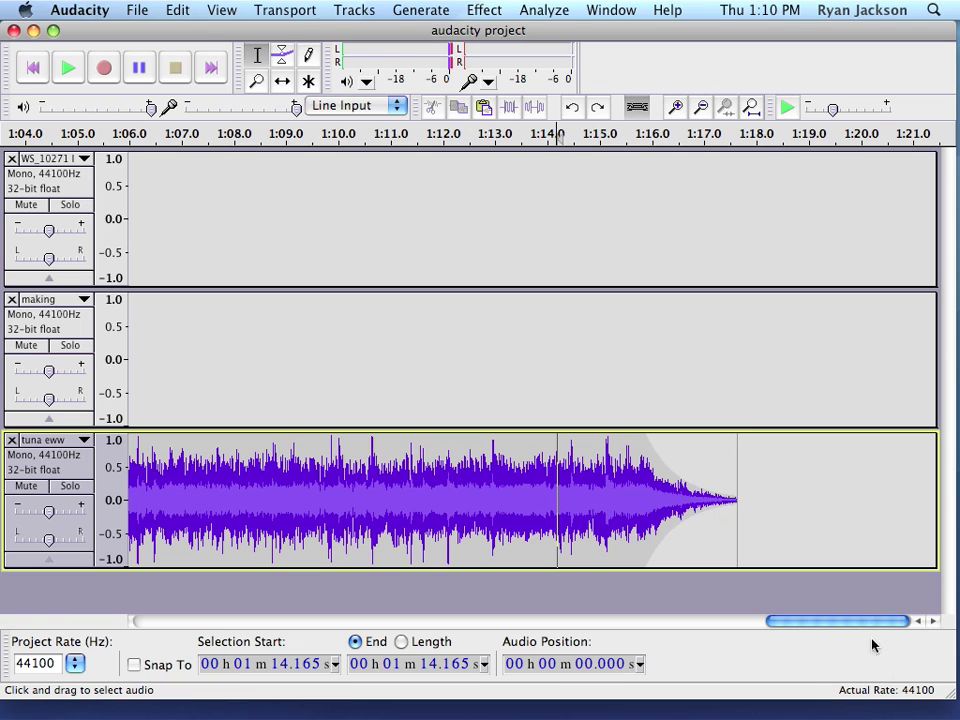
# Step: Listen to the transition from the making clip to the tuna eww clip, starting at about 53.16 s
pyautogui.moveTo(834, 621); pyautogui.dragTo(640, 615)
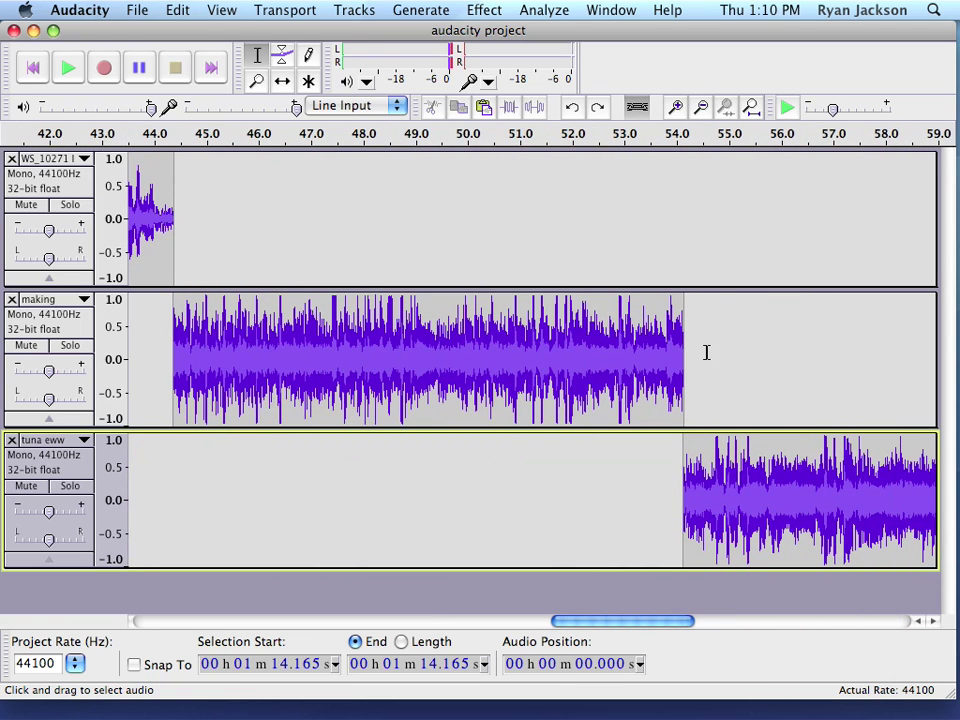
pyautogui.click(634, 344)
pyautogui.click(66, 70)
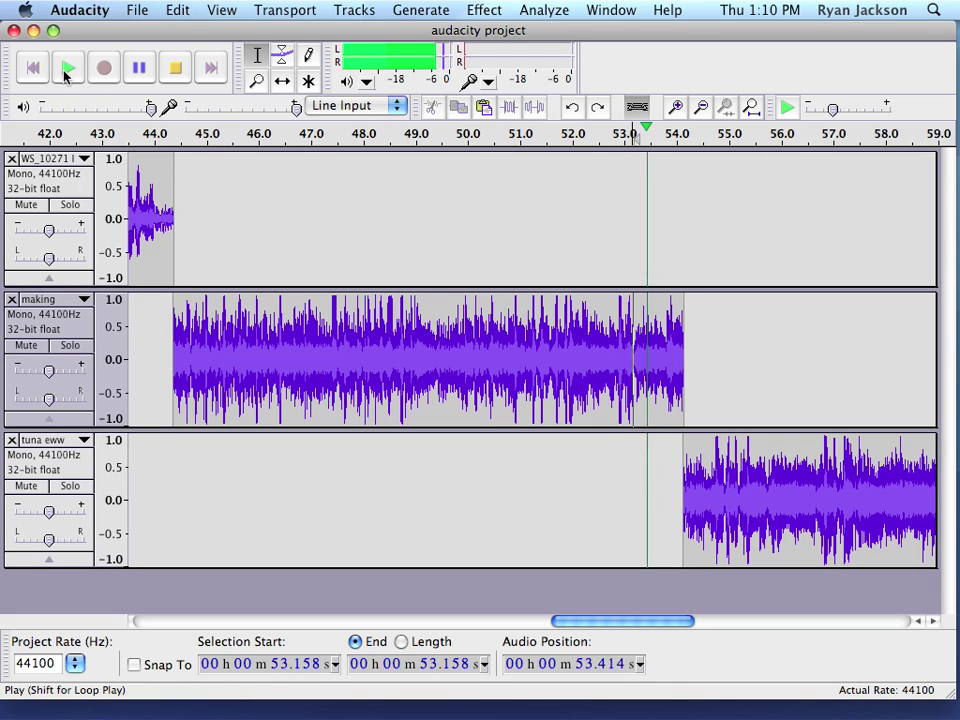
pyautogui.click(168, 66)
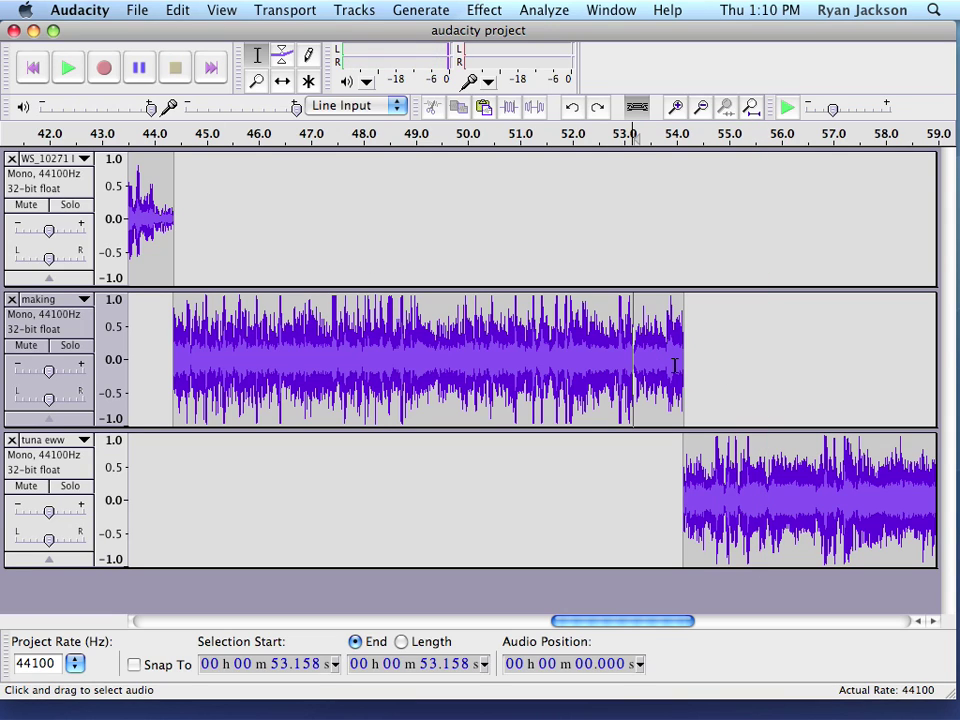
# Step: Shift the tuna eww clip slightly earlier, to about 53.95 s, so it overlaps the end of making, and play back the transition
pyautogui.click(284, 81)
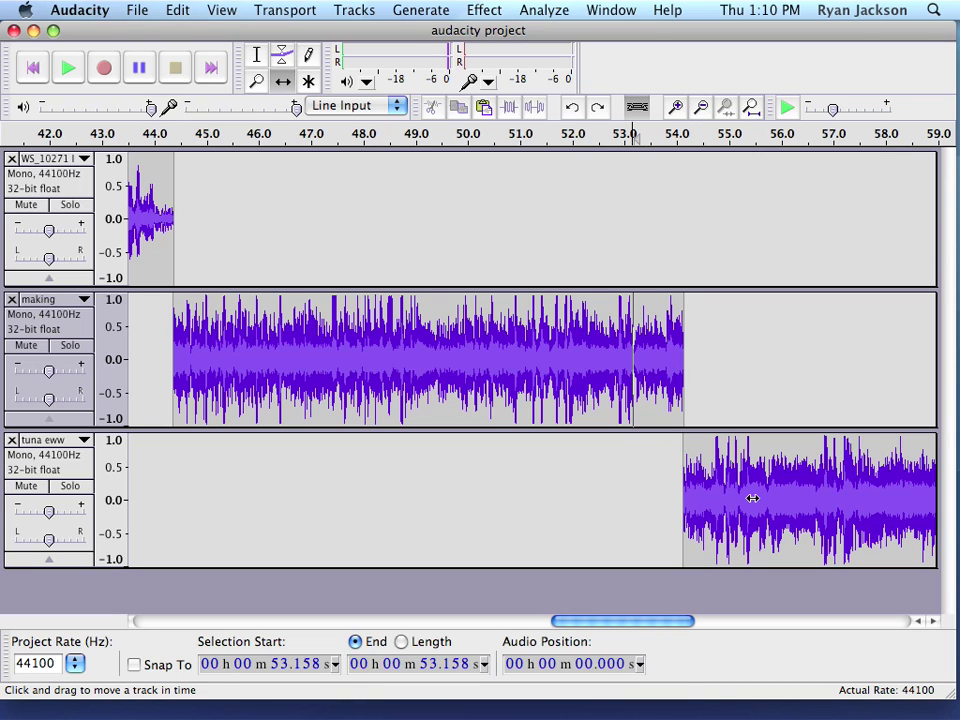
pyautogui.moveTo(752, 498); pyautogui.dragTo(744, 498)
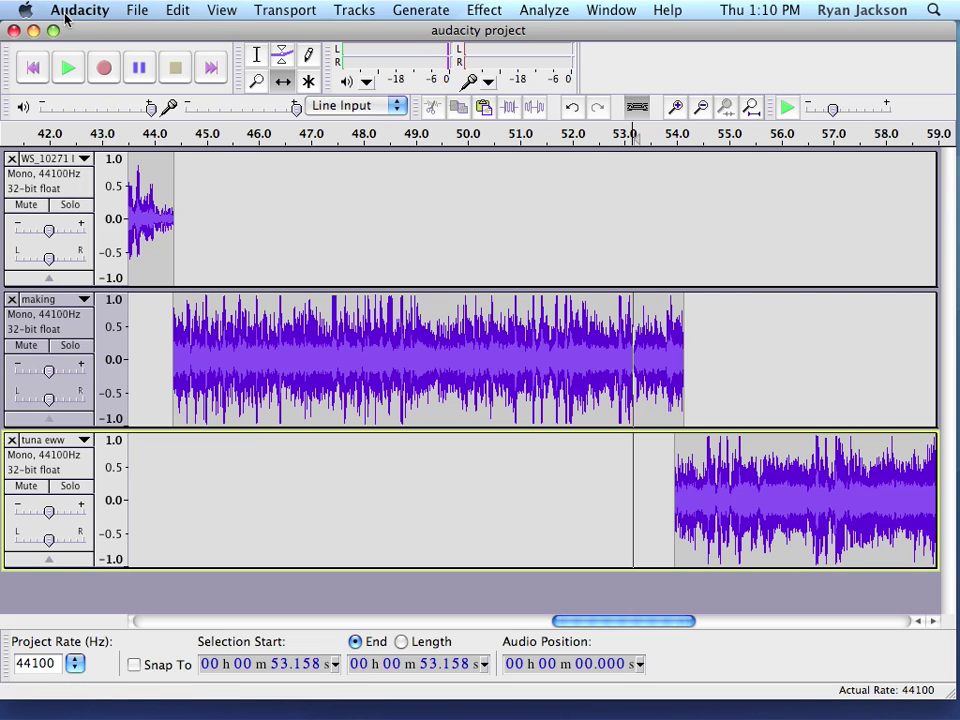
pyautogui.click(257, 56)
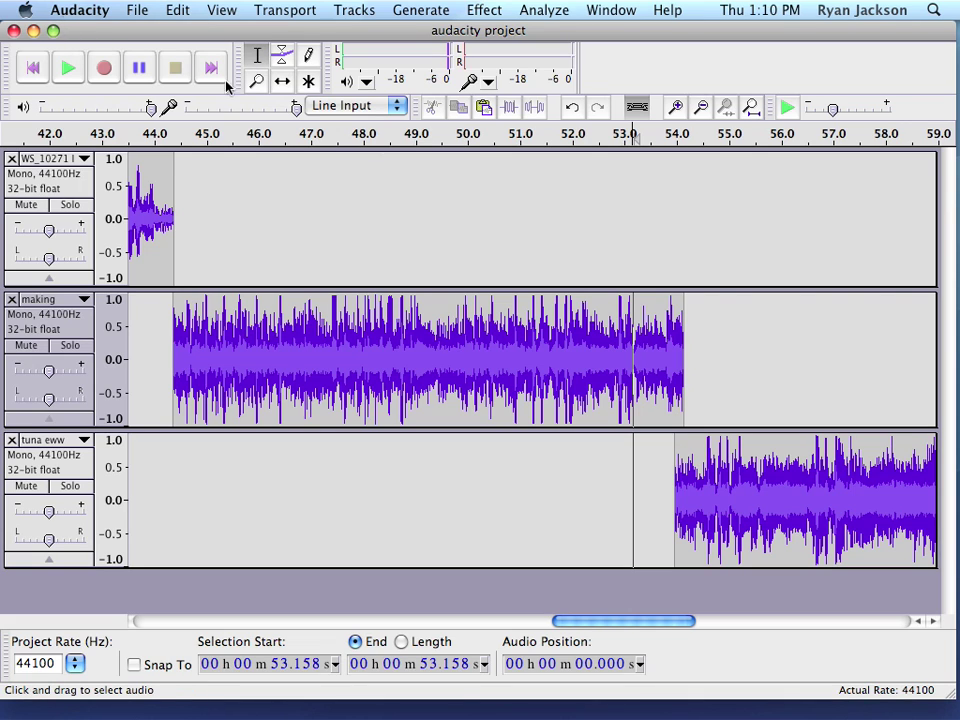
pyautogui.click(68, 68)
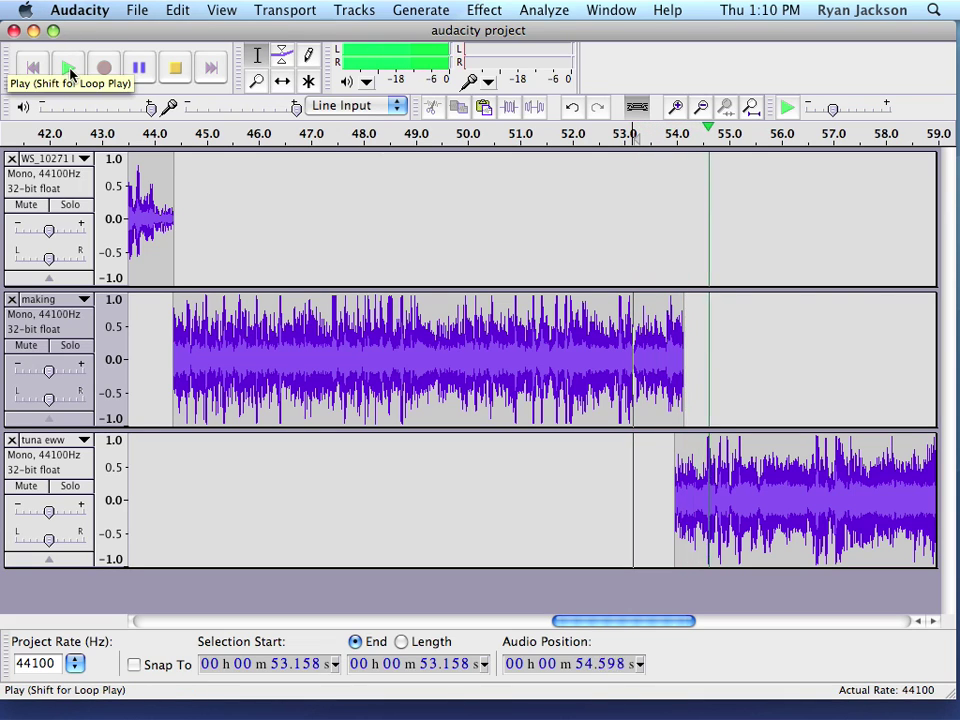
pyautogui.click(178, 68)
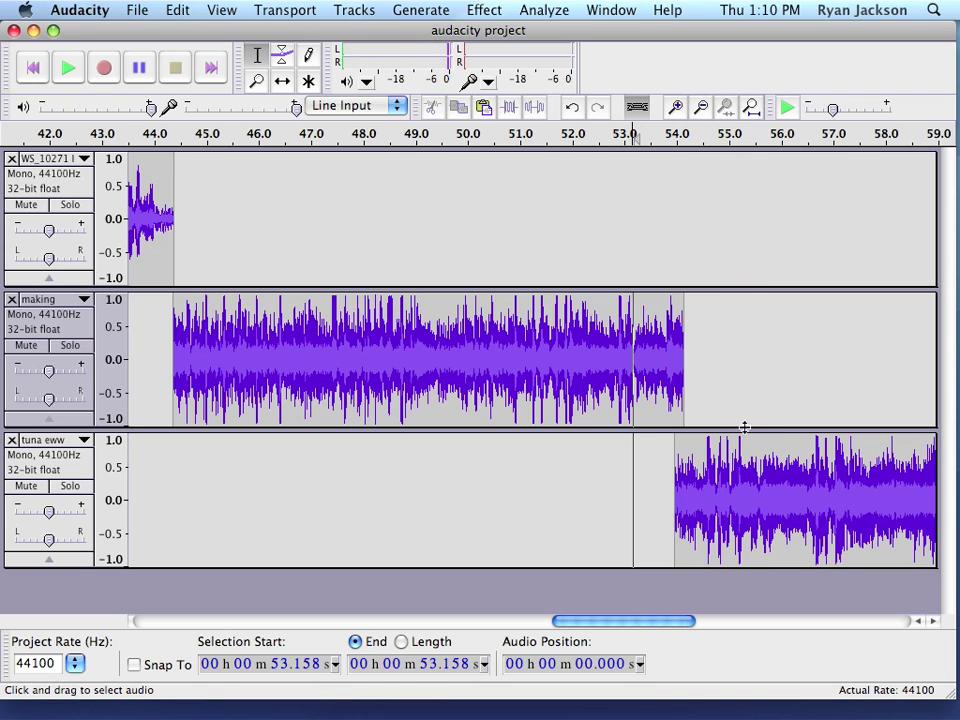
# Step: Fade out the end of the making clip with the Envelope tool, from full level at about 53.82 s to silence at its end
pyautogui.click(668, 360)
pyautogui.click(282, 55)
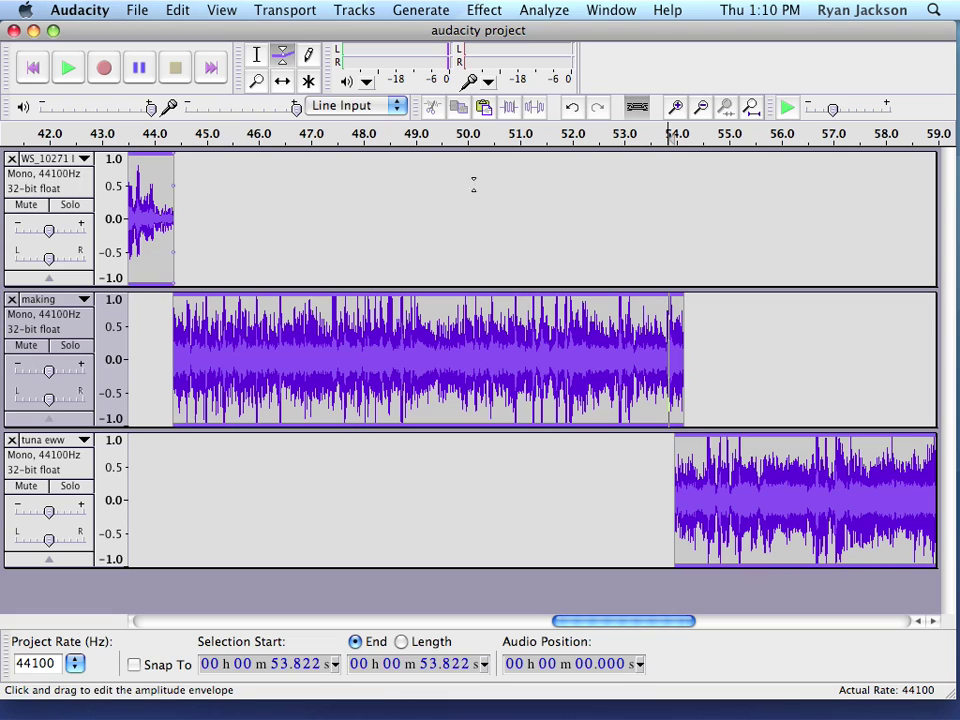
pyautogui.click(668, 295)
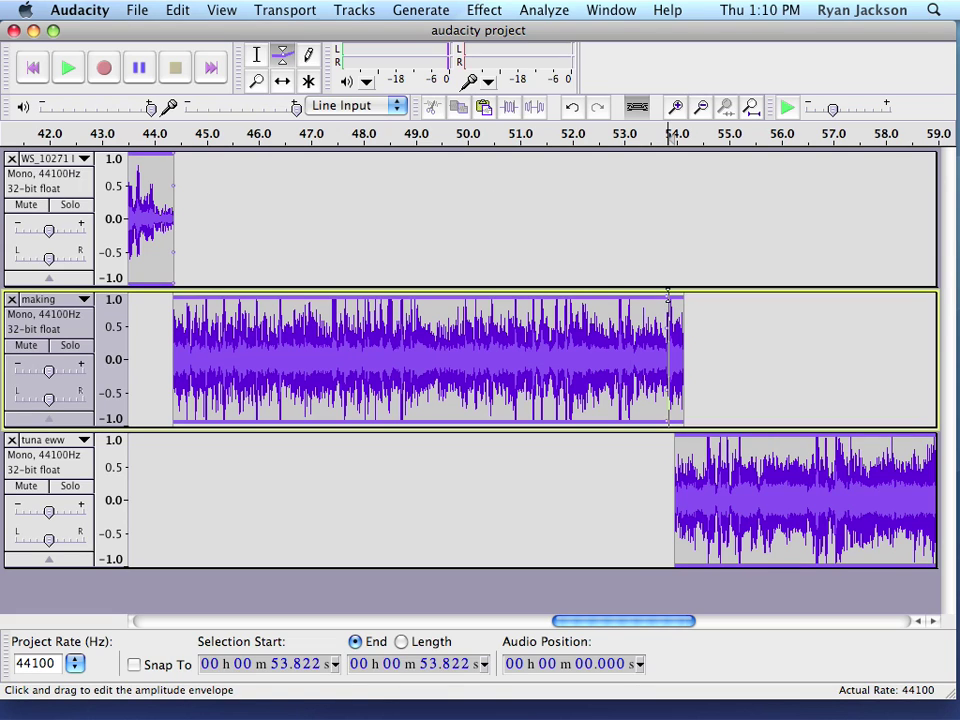
pyautogui.moveTo(668, 292); pyautogui.dragTo(685, 353)
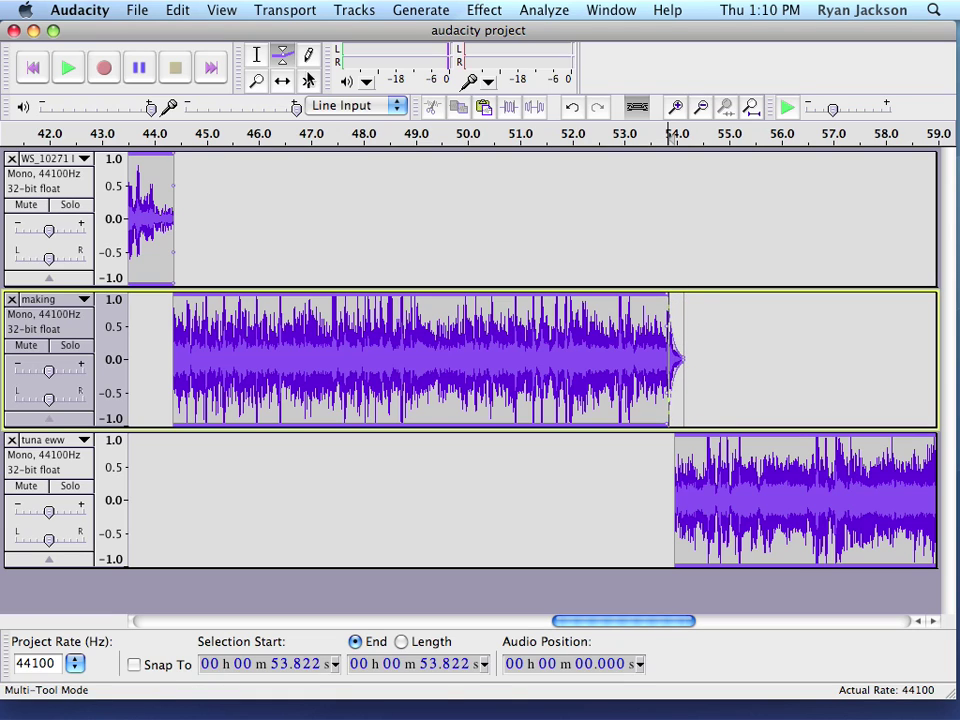
# Step: Apply a Fade In to the beginning of the tuna eww clip, from 53.948 s to 54.252 s
pyautogui.click(257, 55)
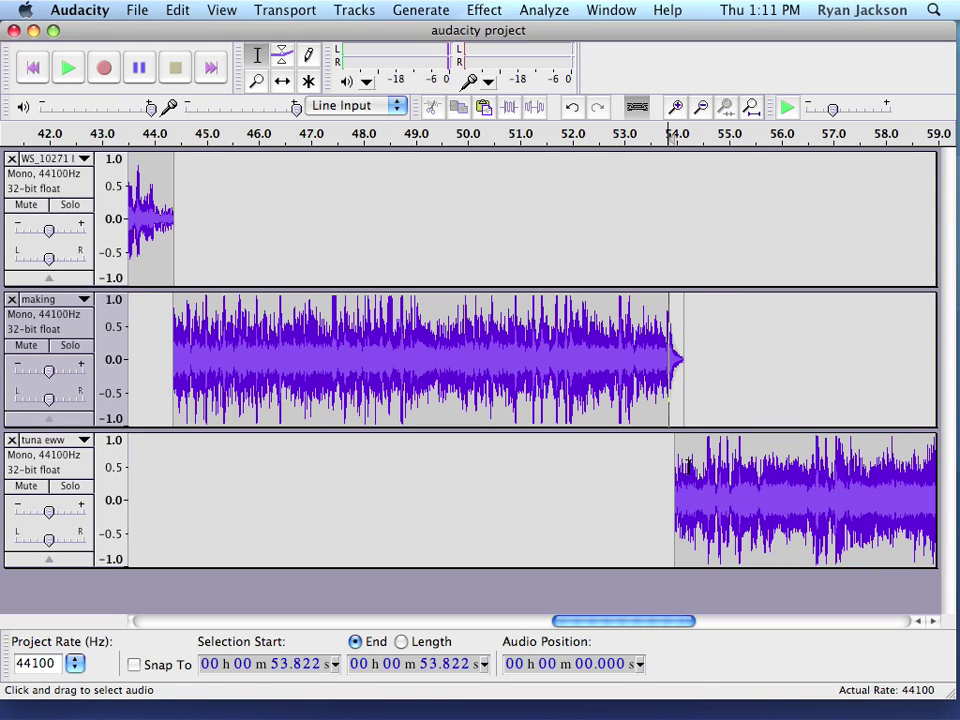
pyautogui.click(690, 470)
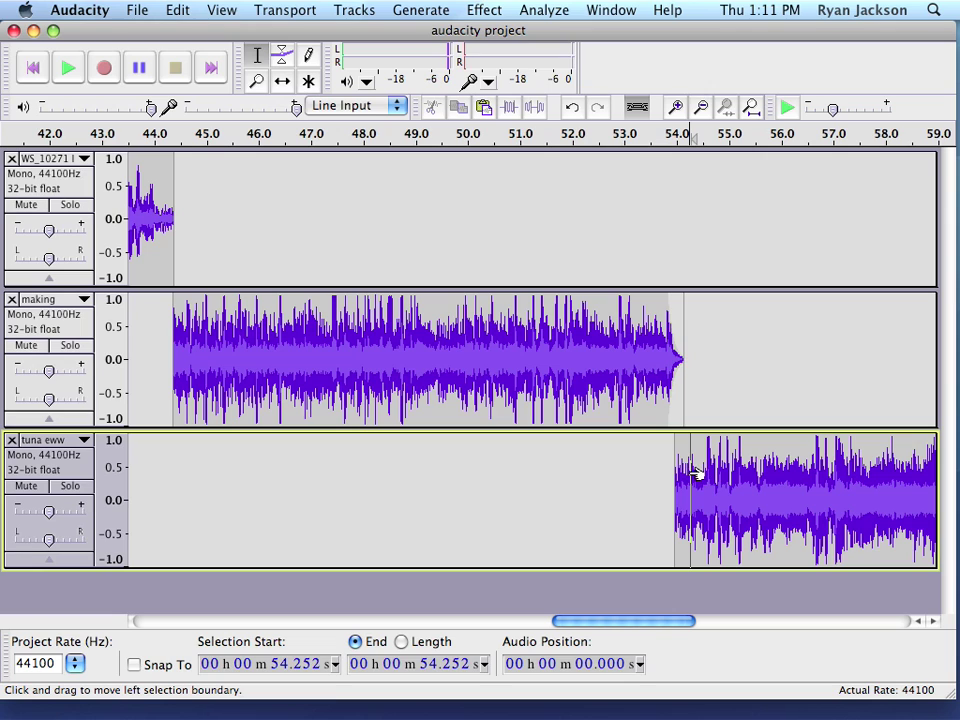
pyautogui.moveTo(697, 474); pyautogui.dragTo(681, 471)
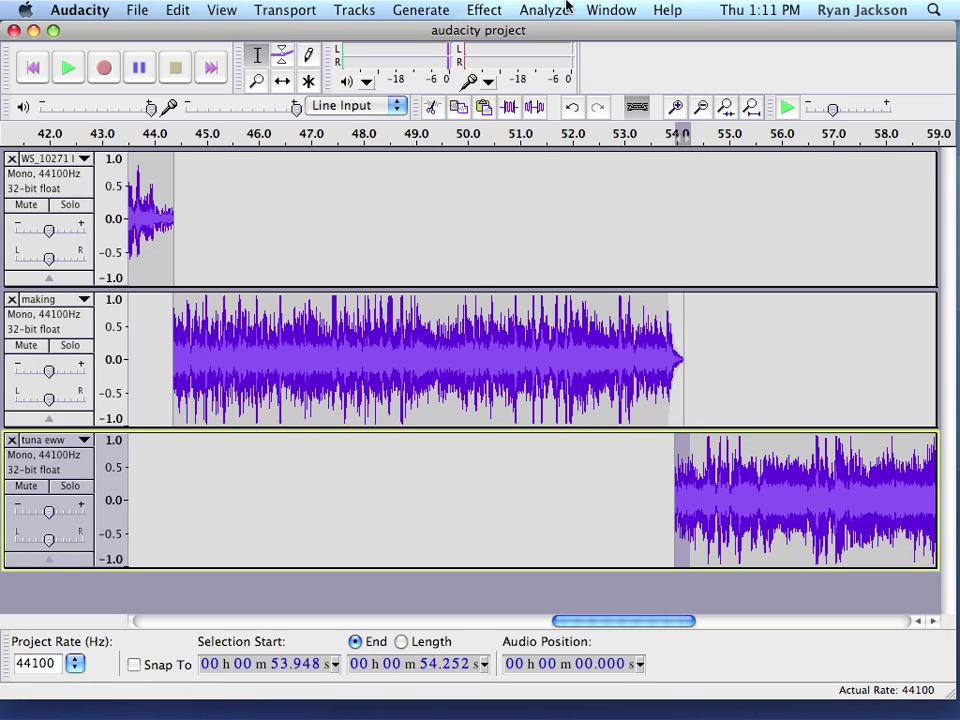
pyautogui.click(484, 10)
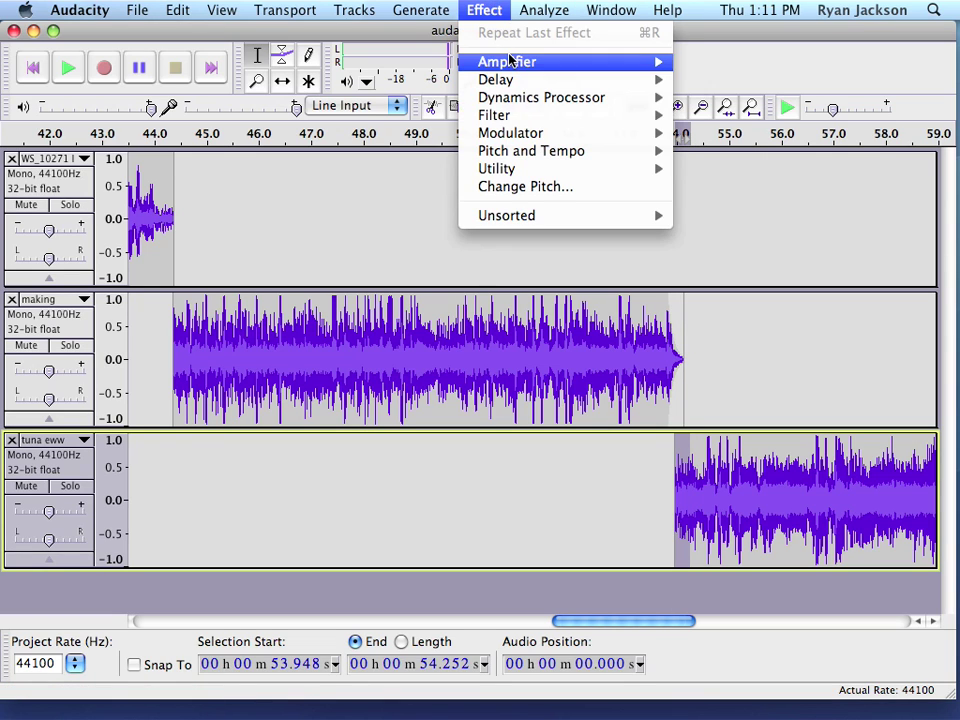
pyautogui.moveTo(510, 62)
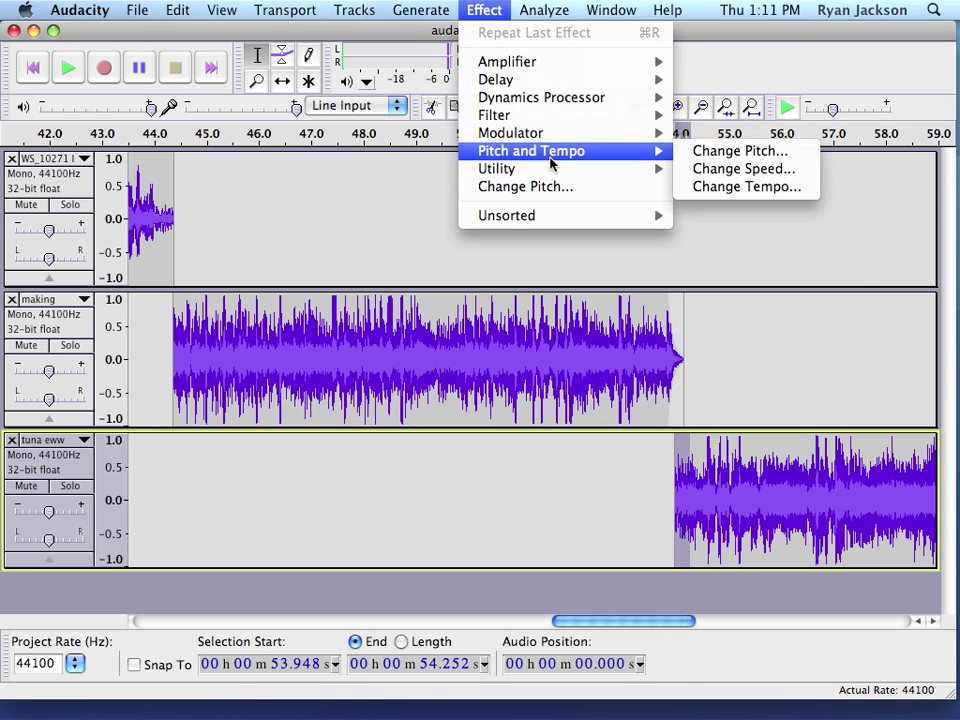
pyautogui.moveTo(553, 167)
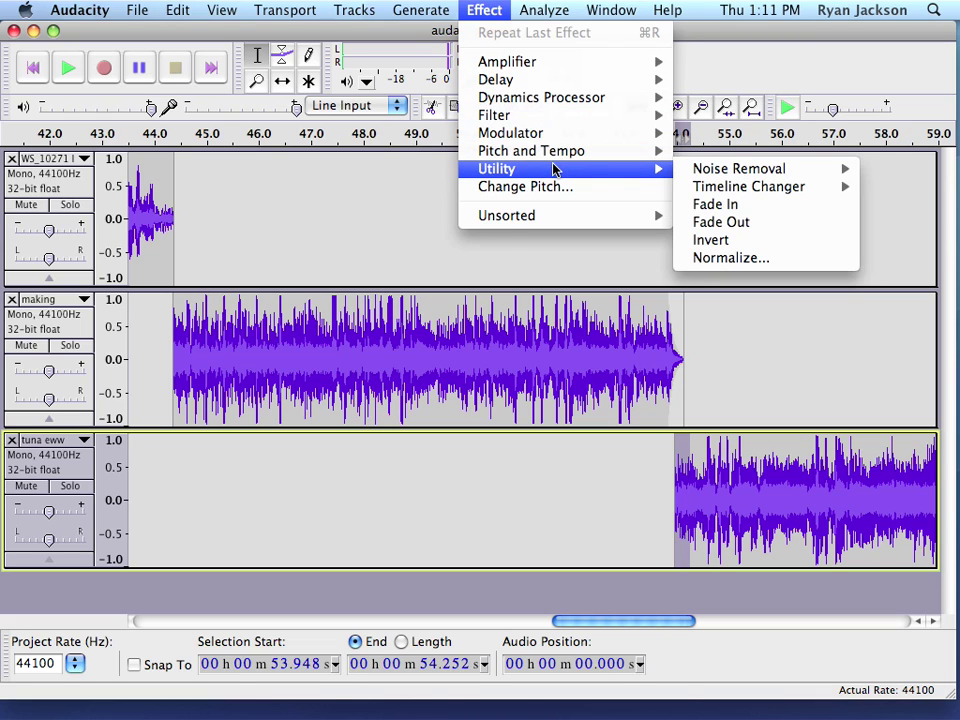
pyautogui.click(714, 206)
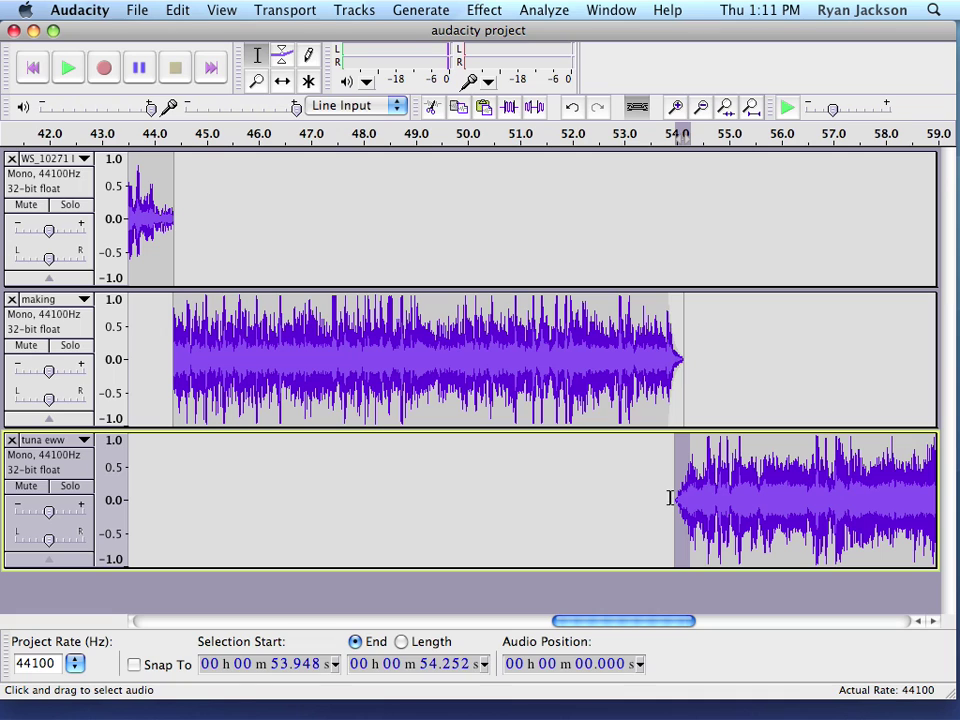
# Step: Play back the transition into tuna eww from about 53.37 s and undo the fade-in
pyautogui.click(645, 365)
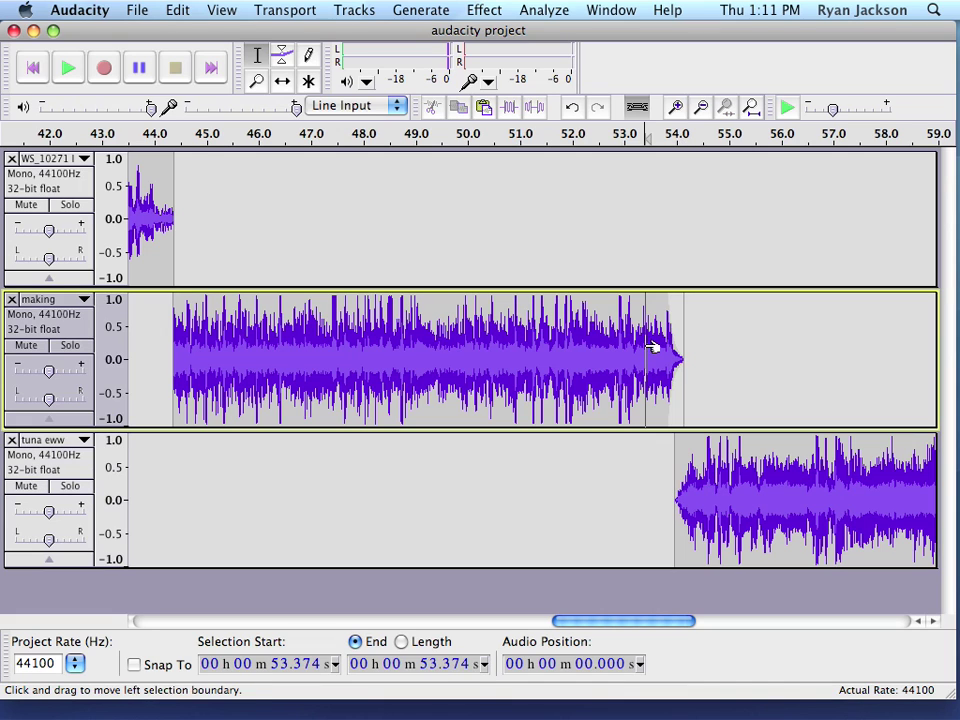
pyautogui.click(66, 67)
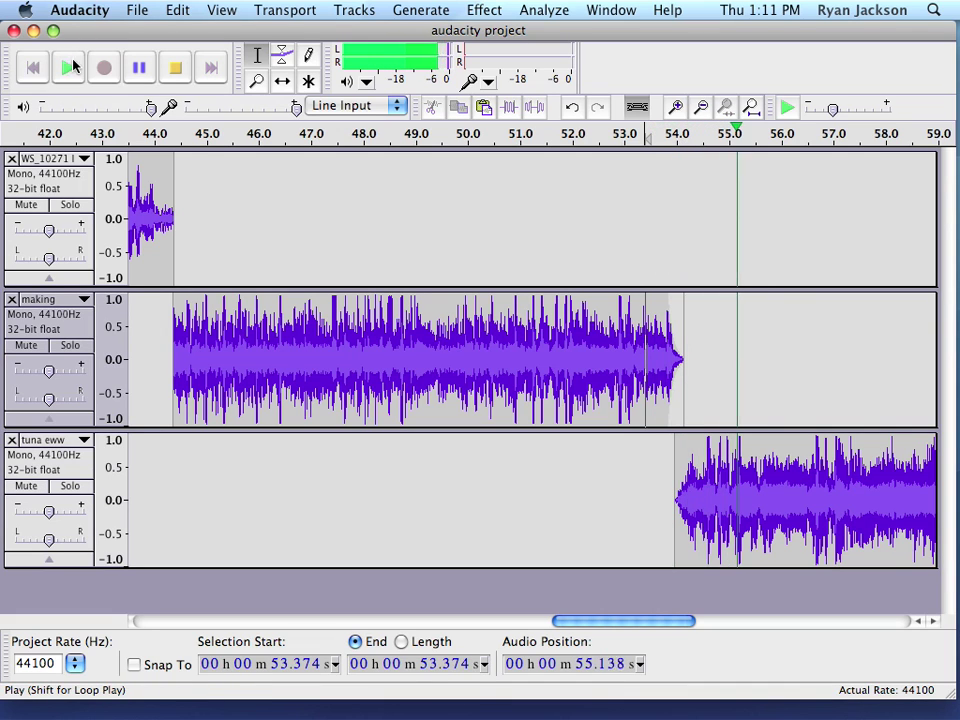
pyautogui.click(174, 68)
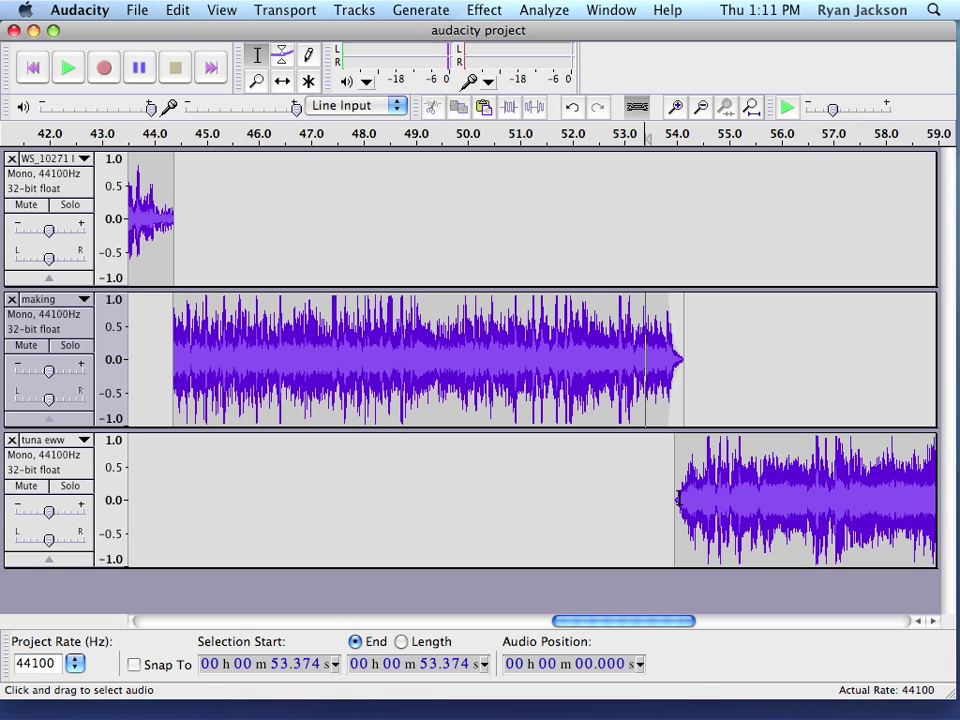
pyautogui.click(185, 9)
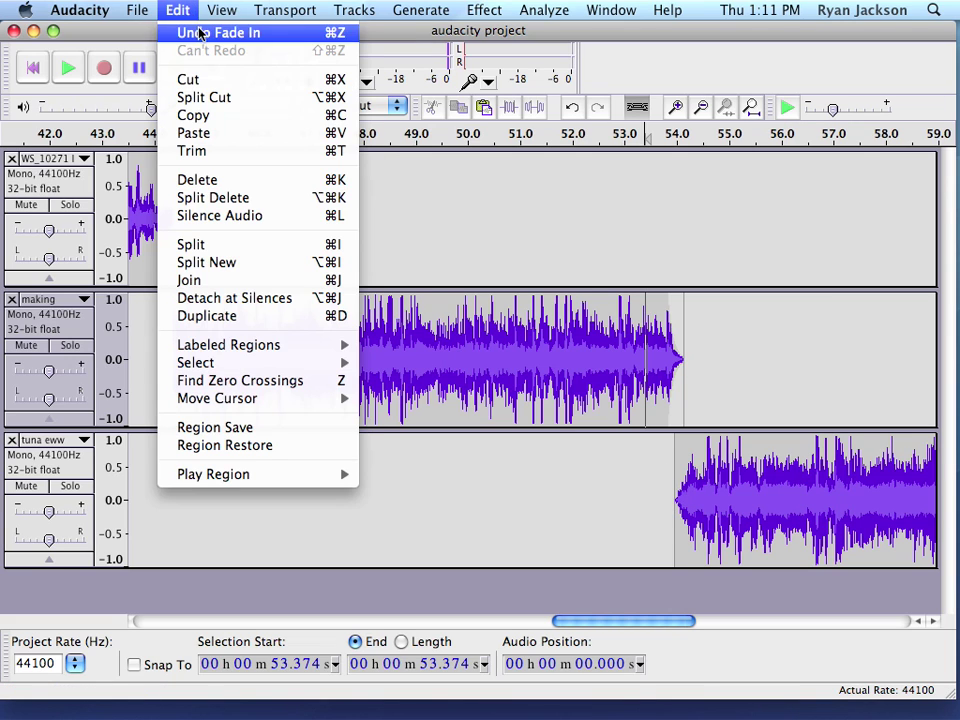
pyautogui.click(200, 34)
# Step: With the Envelope tool, start making's fade-out at about 53.6 s and fade tuna eww in to full level at about 54.6 s
pyautogui.click(282, 55)
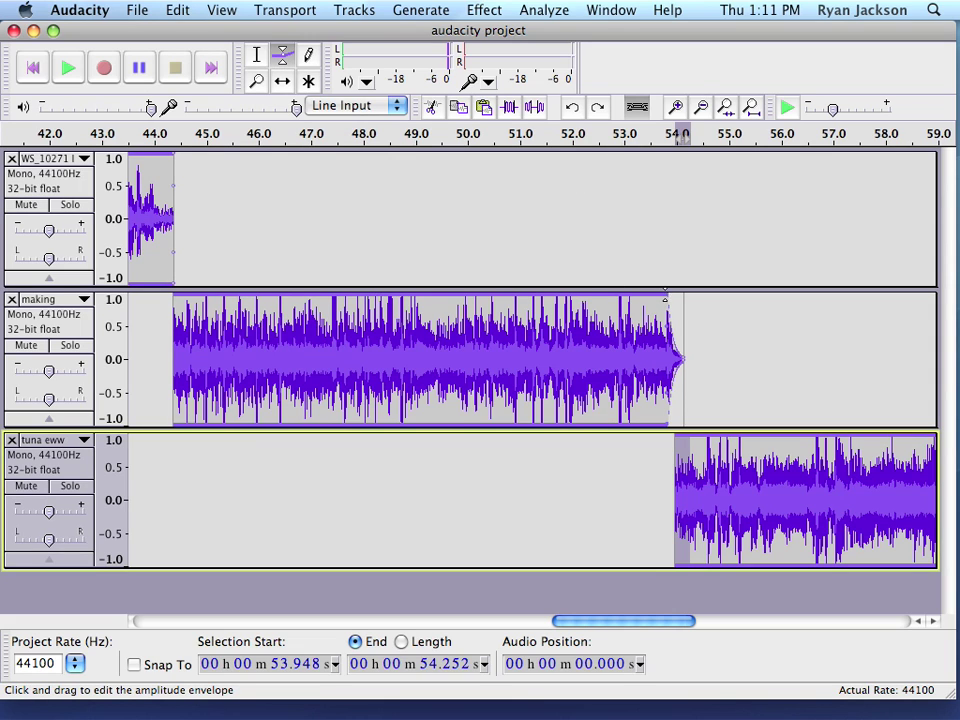
pyautogui.moveTo(664, 291); pyautogui.dragTo(652, 286)
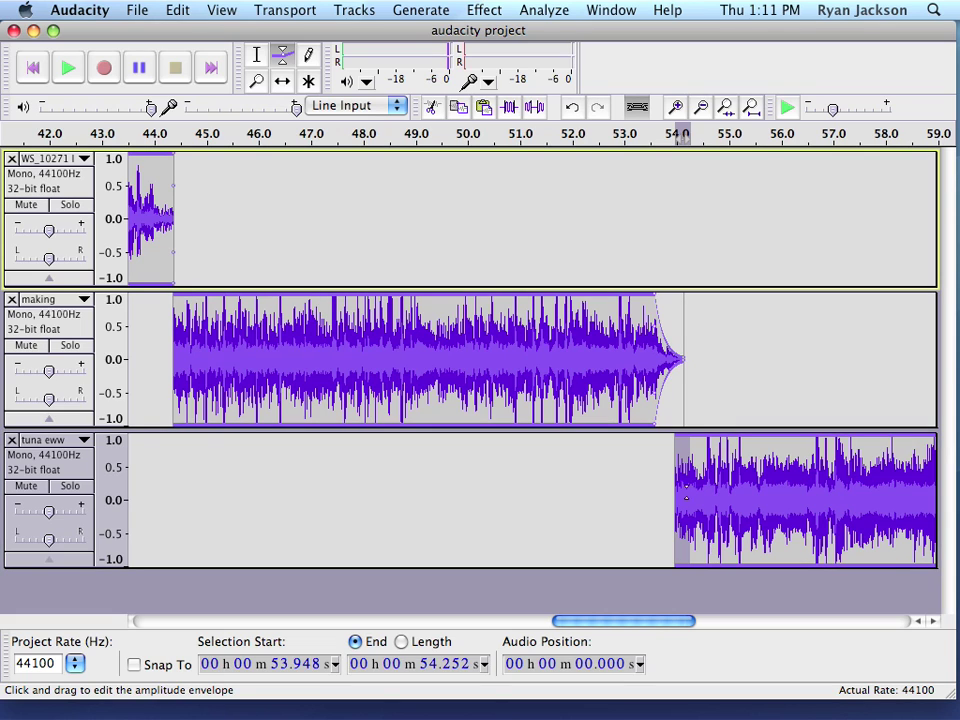
pyautogui.click(706, 433)
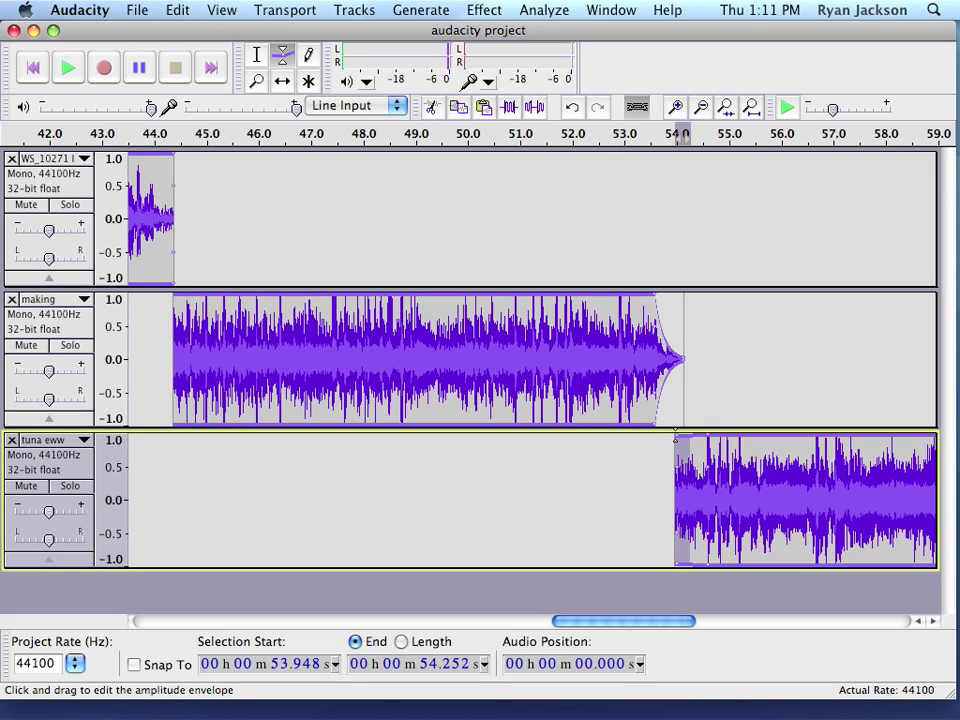
pyautogui.moveTo(675, 438); pyautogui.dragTo(668, 498)
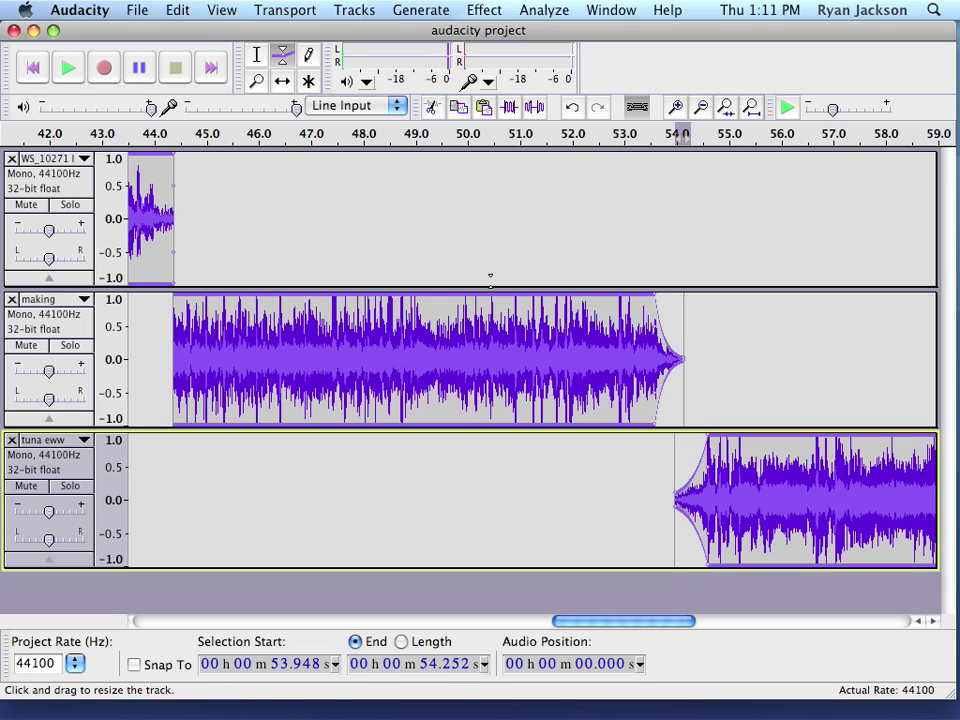
# Step: Shift the tuna eww clip earlier to start at about 53.6 s, so its fade-in overlaps making's fade-out
pyautogui.click(282, 82)
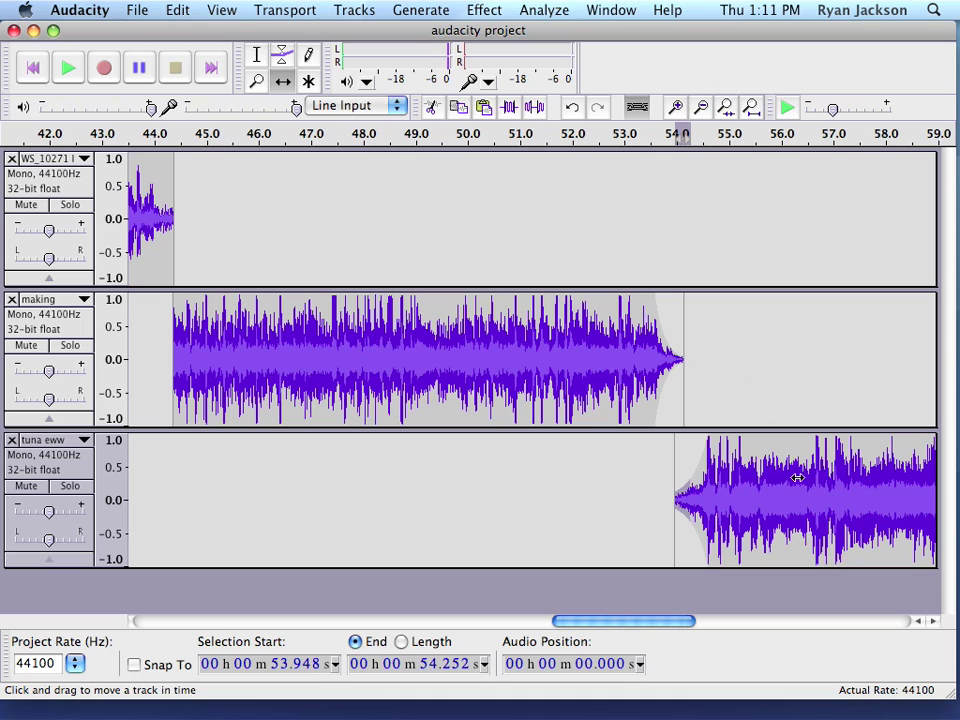
pyautogui.moveTo(797, 478); pyautogui.dragTo(767, 486)
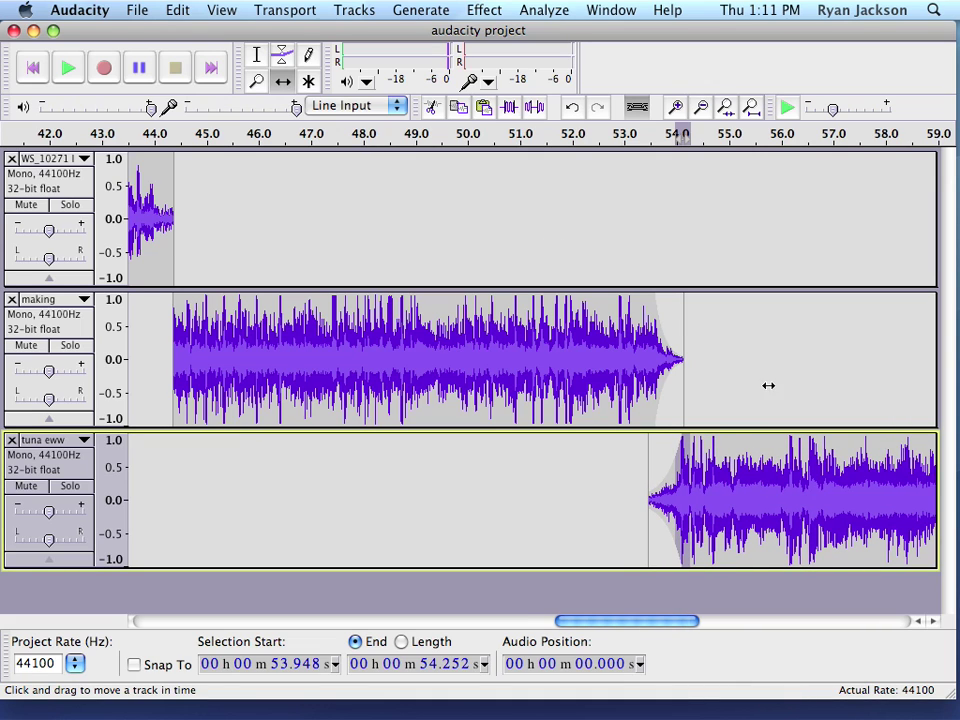
pyautogui.moveTo(706, 499); pyautogui.dragTo(712, 499)
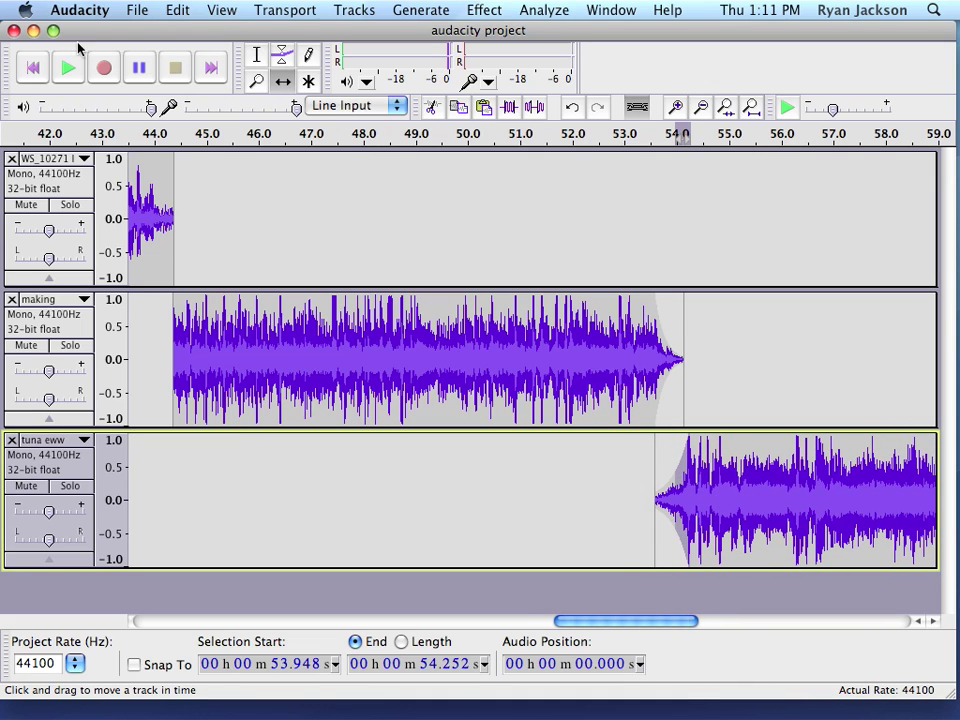
# Step: Listen to the crossfade between the making and tuna eww clips, starting at about 53.19 s
pyautogui.click(257, 55)
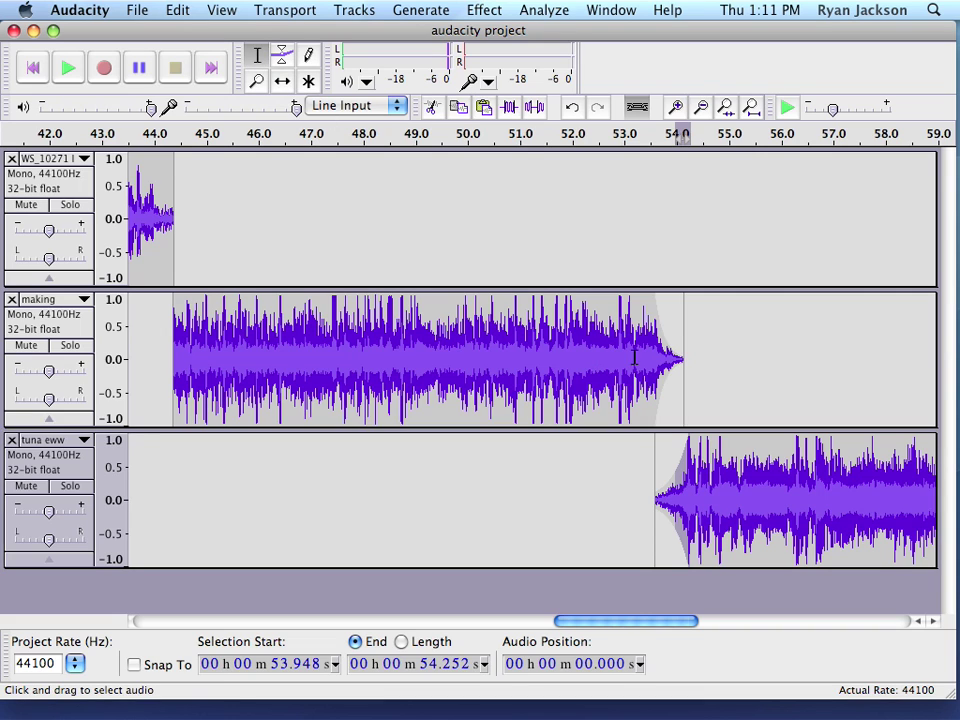
pyautogui.click(634, 357)
pyautogui.click(68, 67)
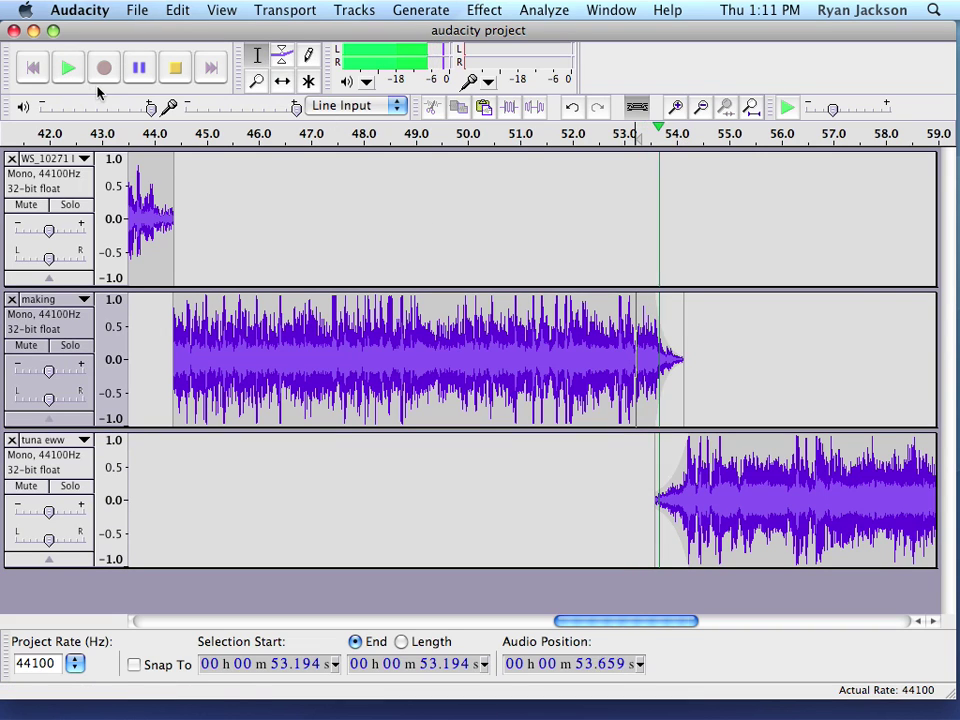
pyautogui.click(175, 70)
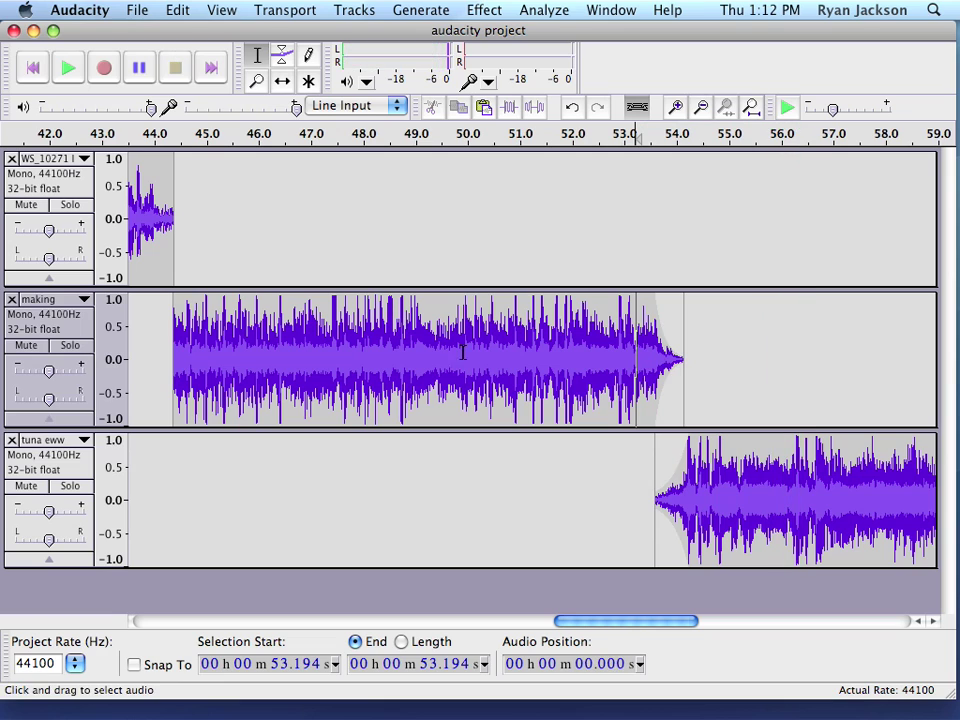
# Step: Shift the tuna eww clip slightly earlier to start at about 53.45 s and play back the crossfade
pyautogui.click(285, 84)
pyautogui.moveTo(731, 498); pyautogui.dragTo(724, 497)
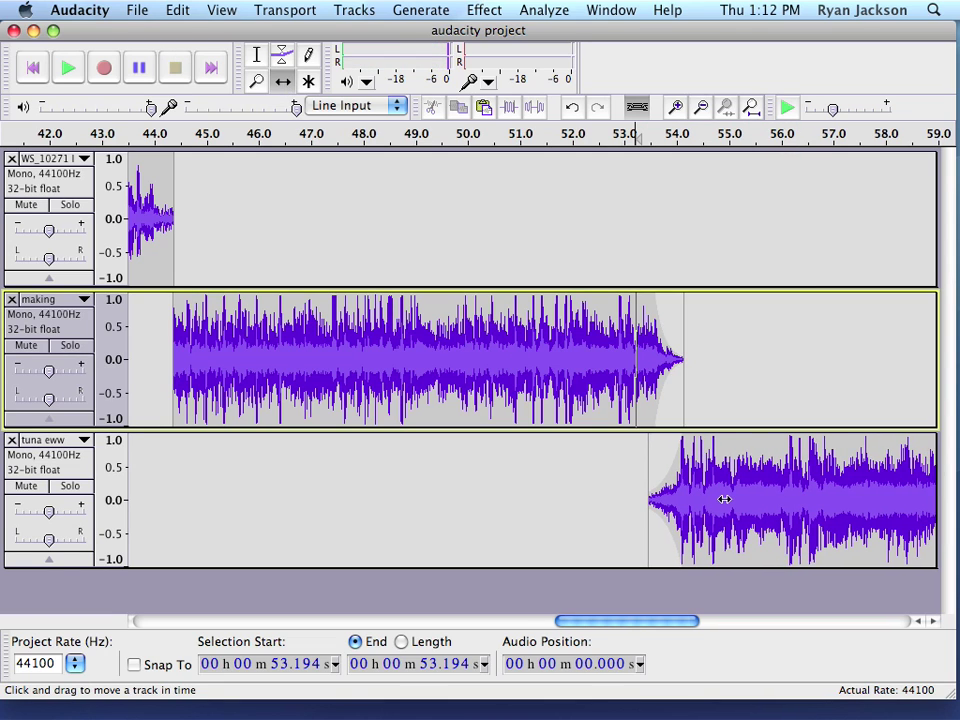
pyautogui.click(66, 68)
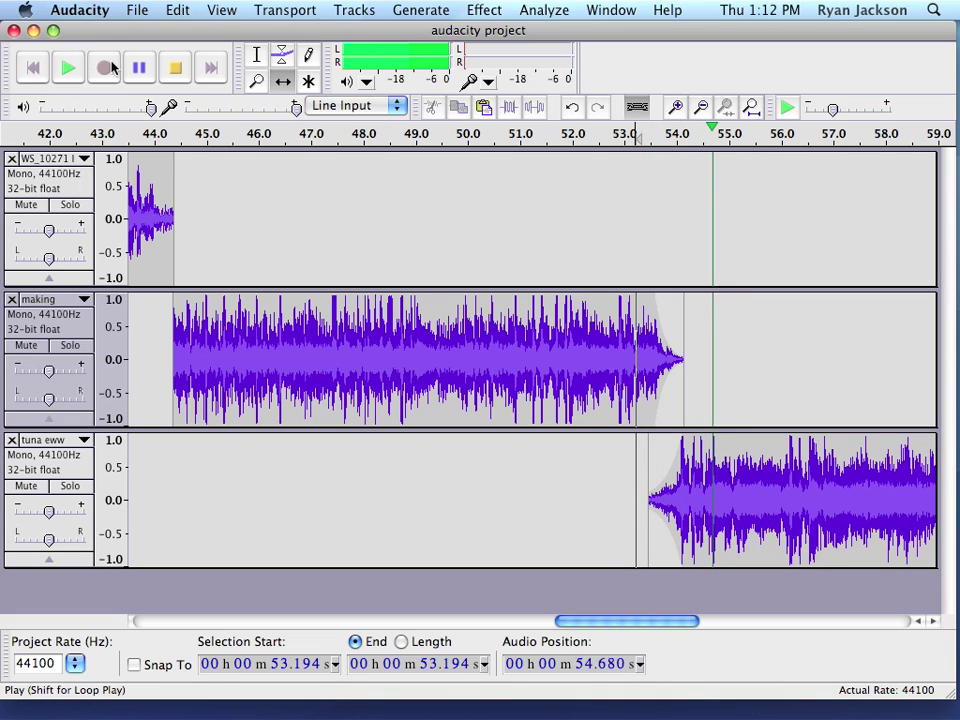
pyautogui.click(175, 68)
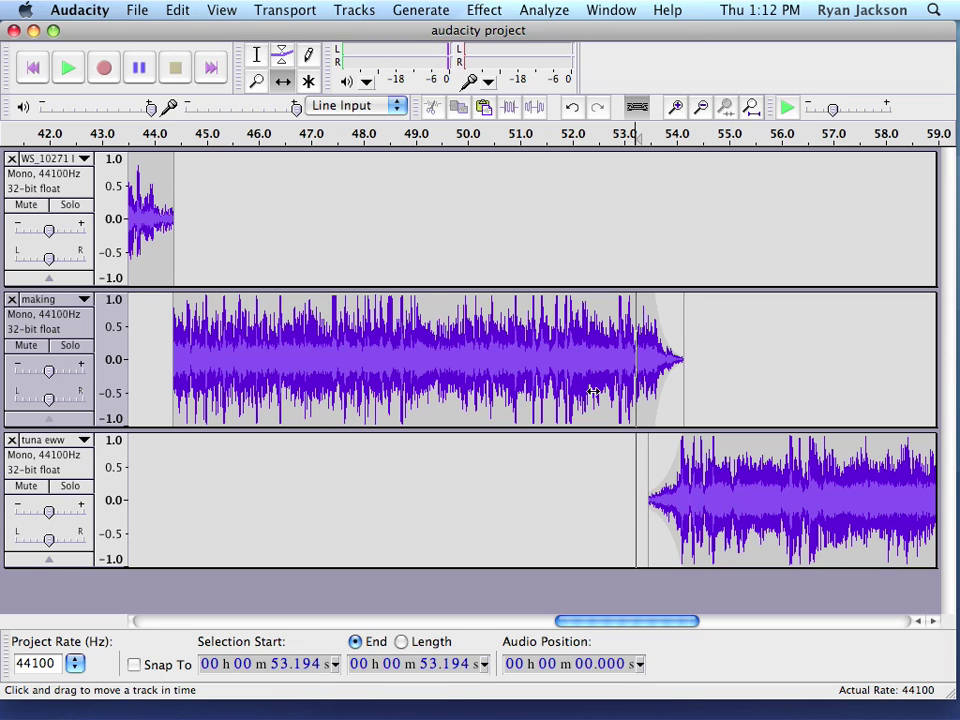
# Step: Listen to the transition from the first track's clip to the making clip, starting at about 43.5 s
pyautogui.moveTo(610, 622); pyautogui.dragTo(537, 622)
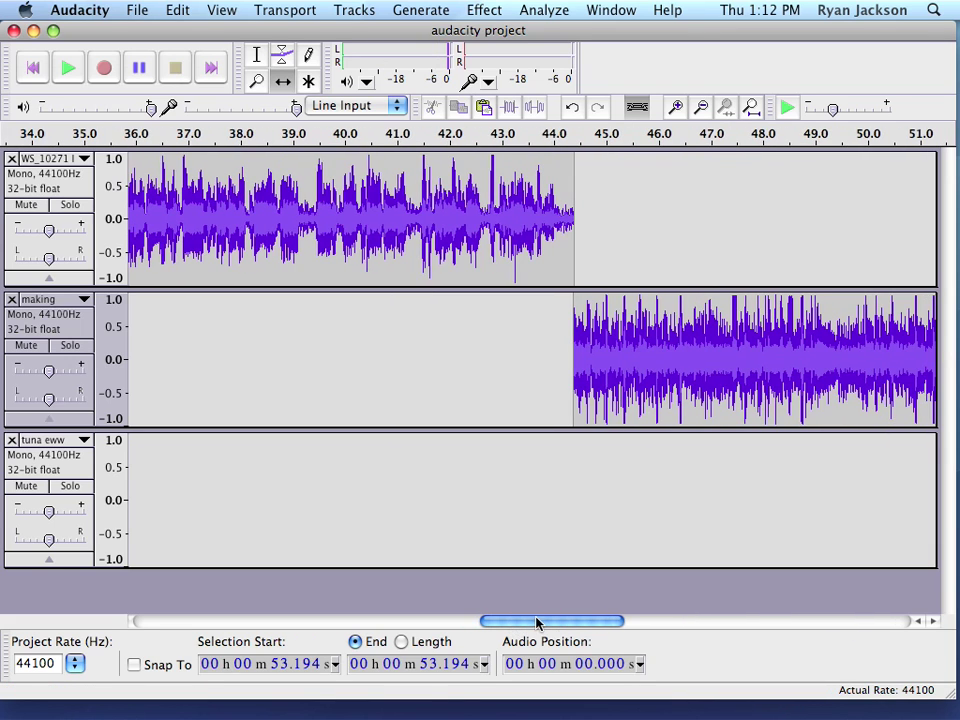
pyautogui.click(257, 55)
pyautogui.click(529, 200)
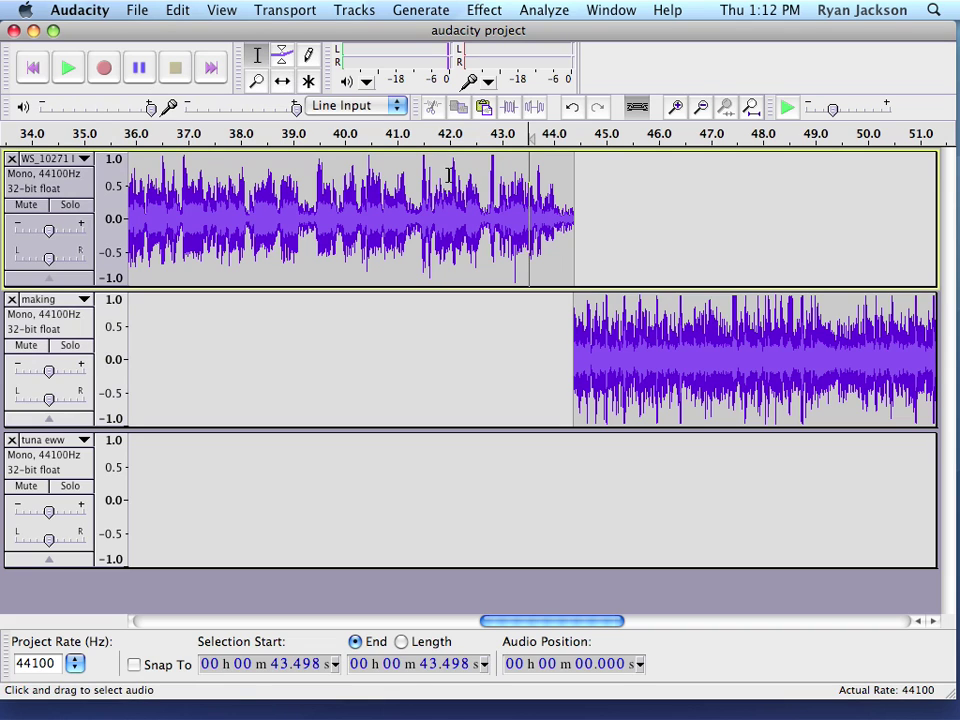
pyautogui.click(72, 77)
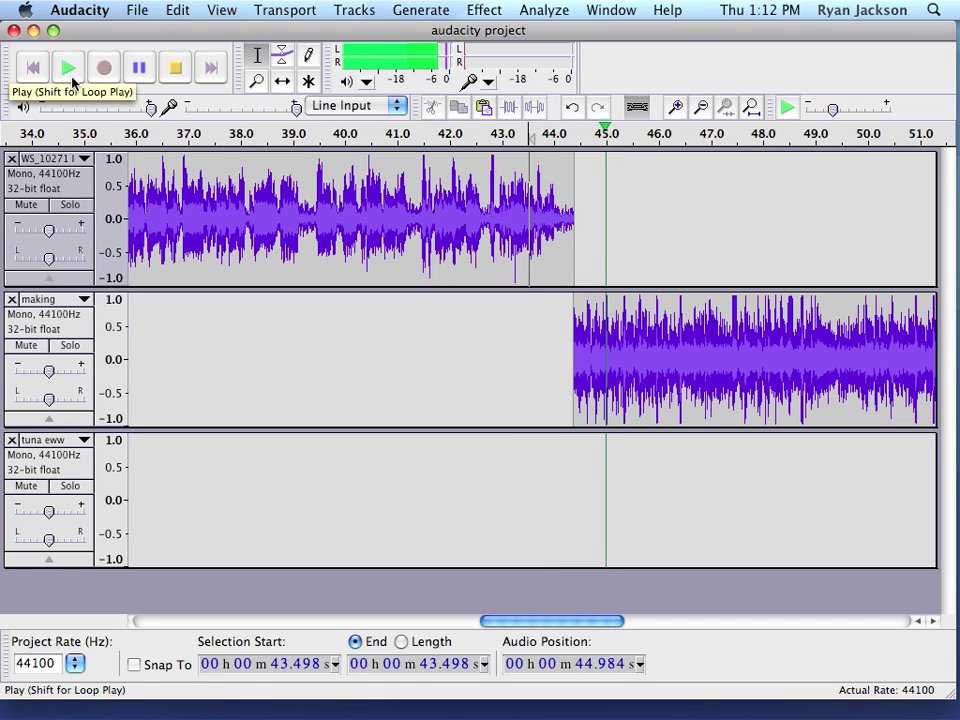
pyautogui.click(175, 67)
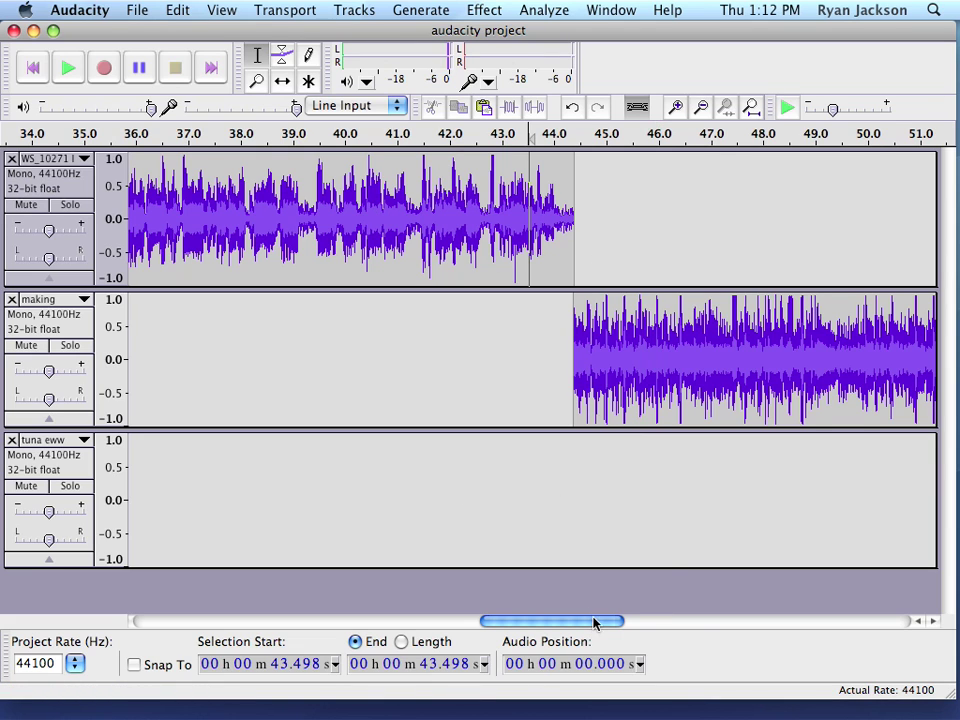
# Step: Normalize the entire clip on the first track to a maximum amplitude of 0.0 dB, with DC offset removal enabled
pyautogui.moveTo(593, 622); pyautogui.dragTo(677, 626)
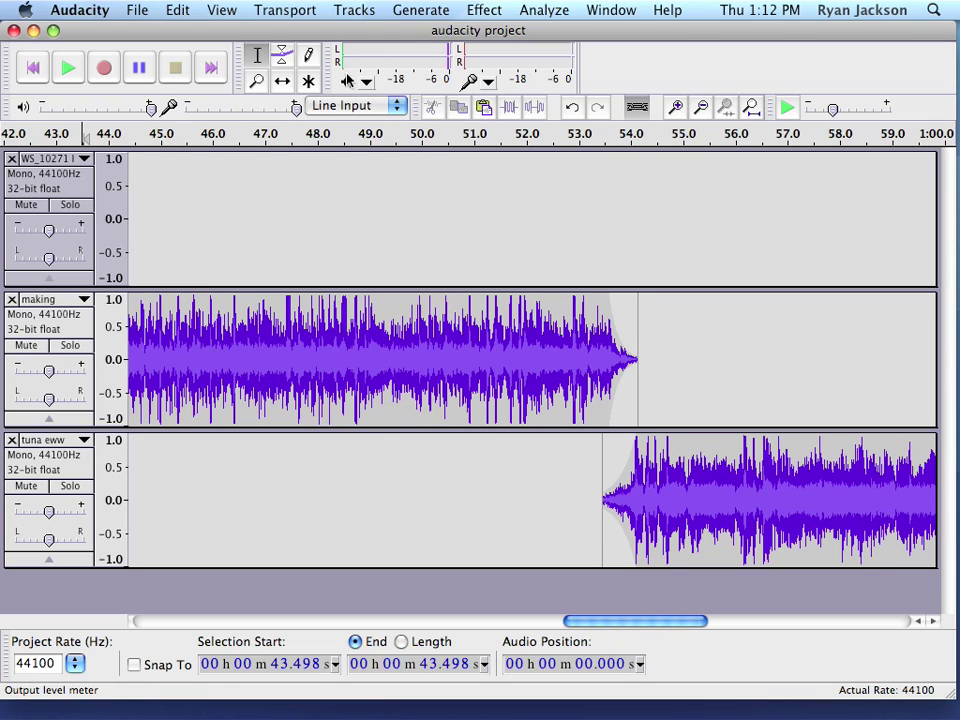
pyautogui.click(751, 107)
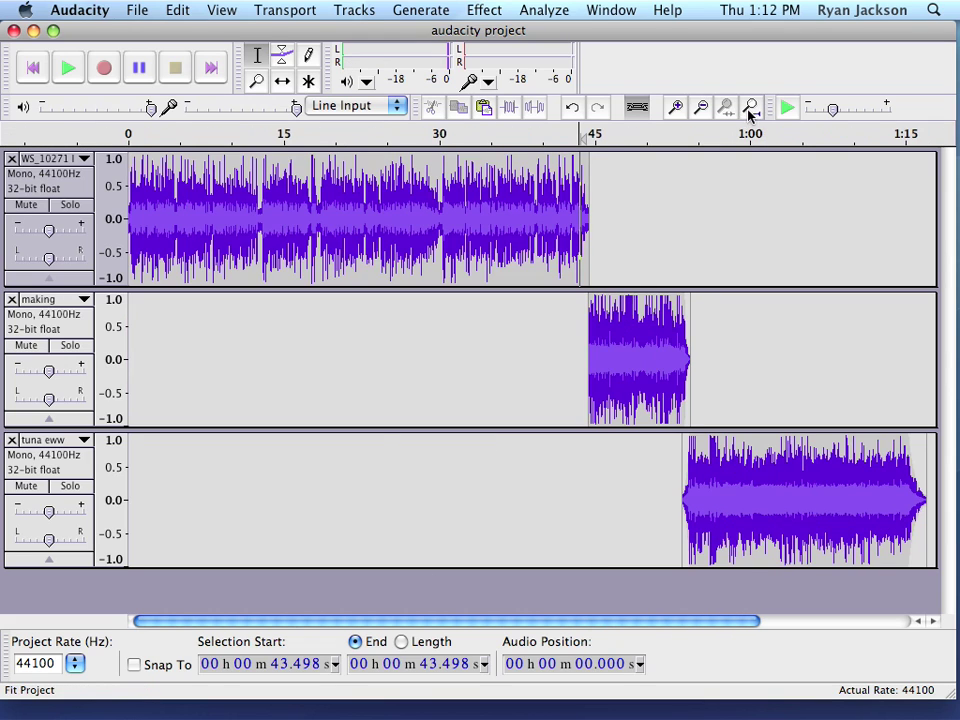
pyautogui.moveTo(591, 219); pyautogui.dragTo(114, 227)
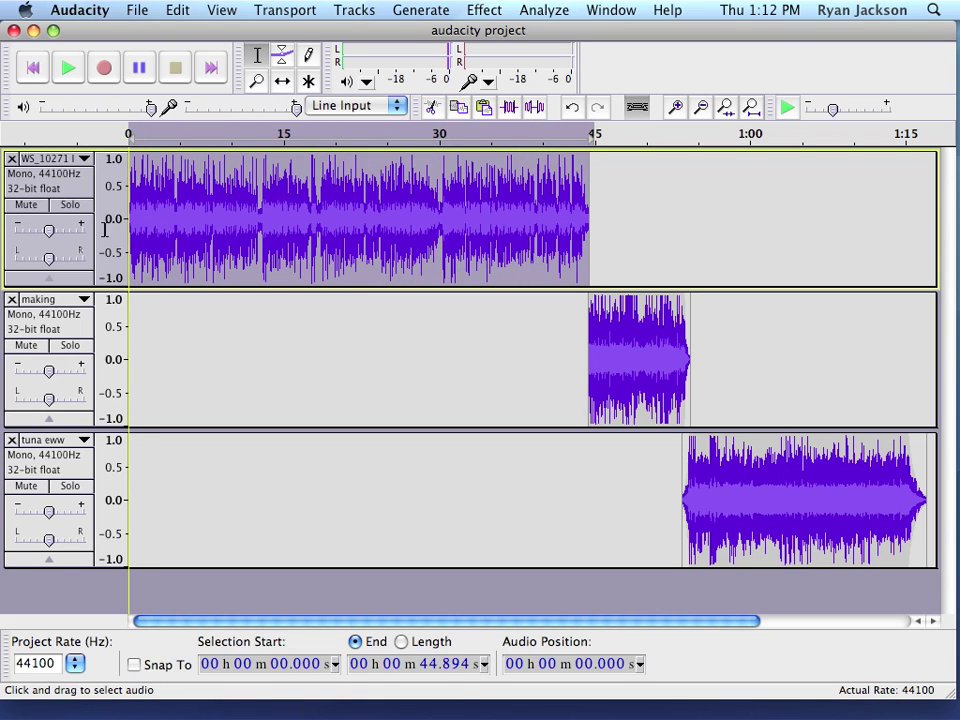
pyautogui.click(488, 9)
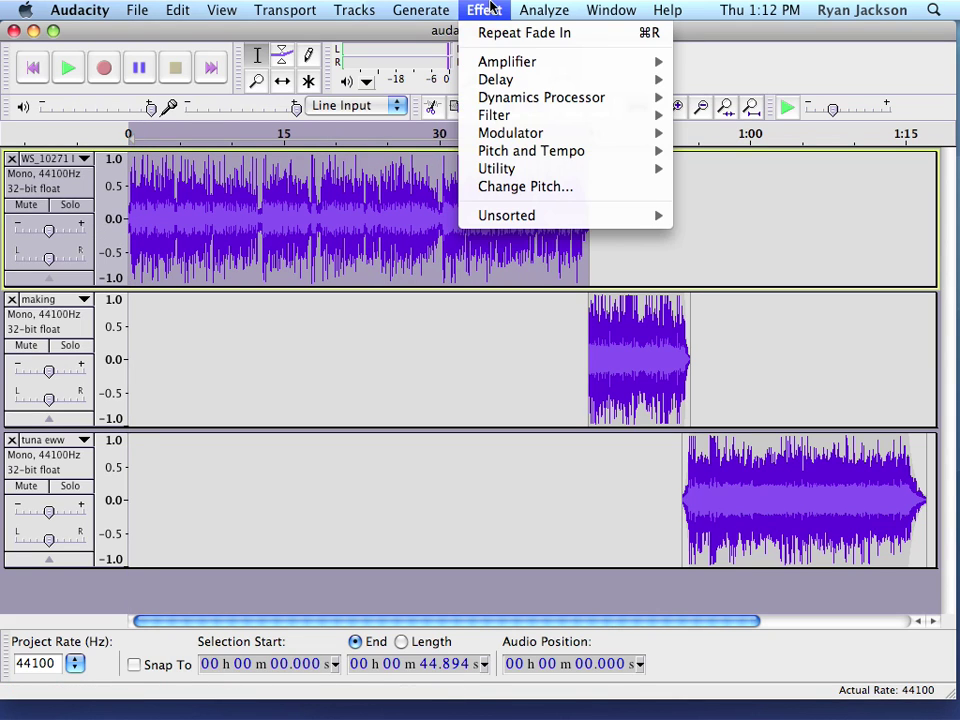
pyautogui.moveTo(516, 172)
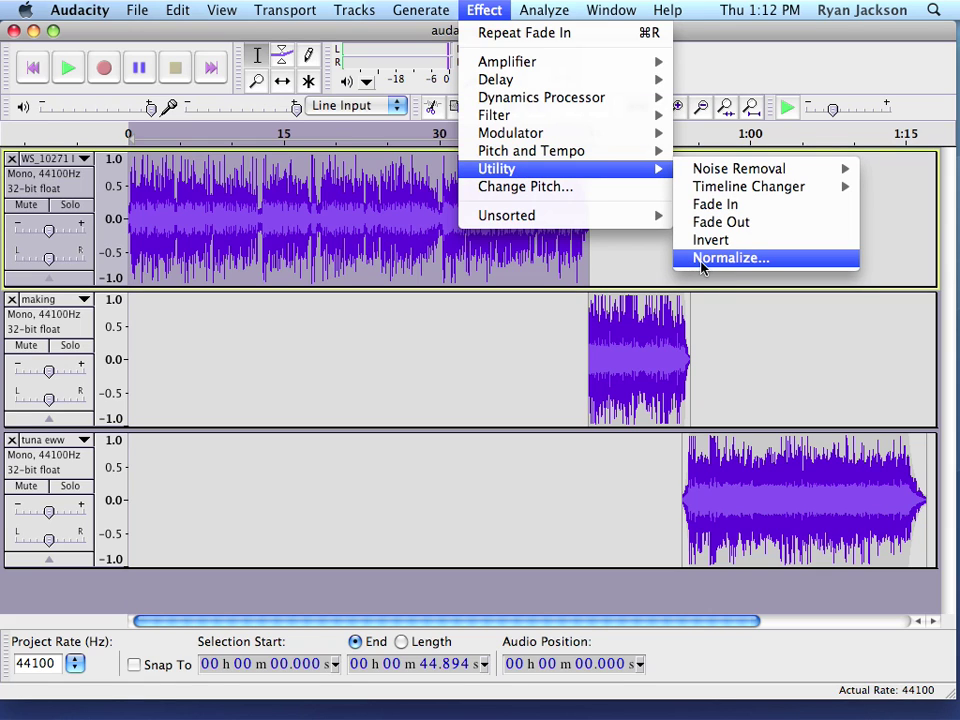
pyautogui.click(762, 260)
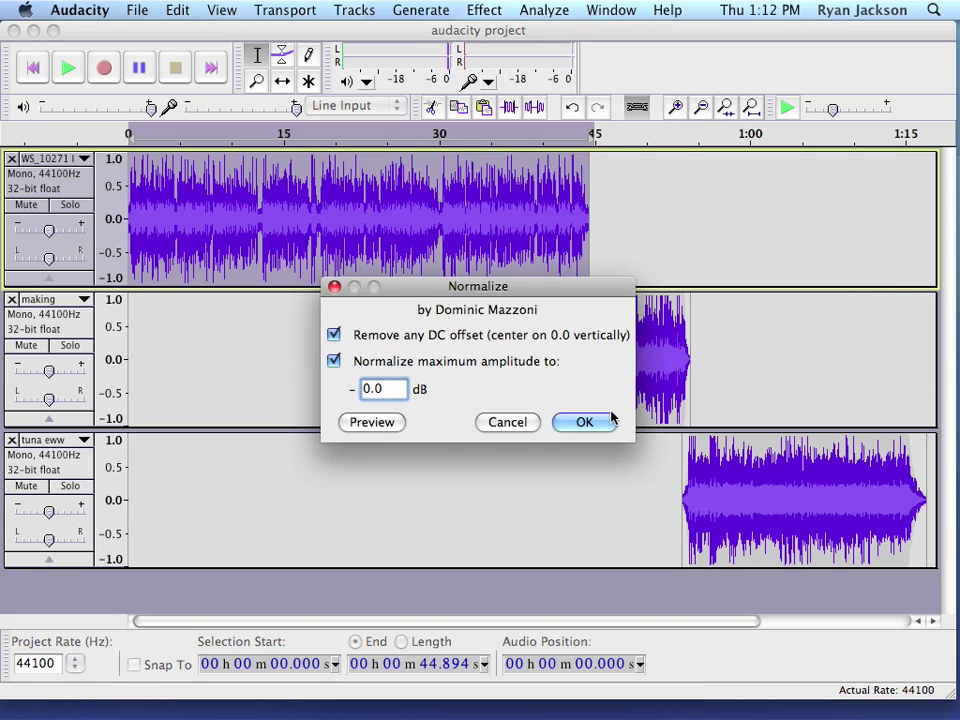
pyautogui.click(612, 424)
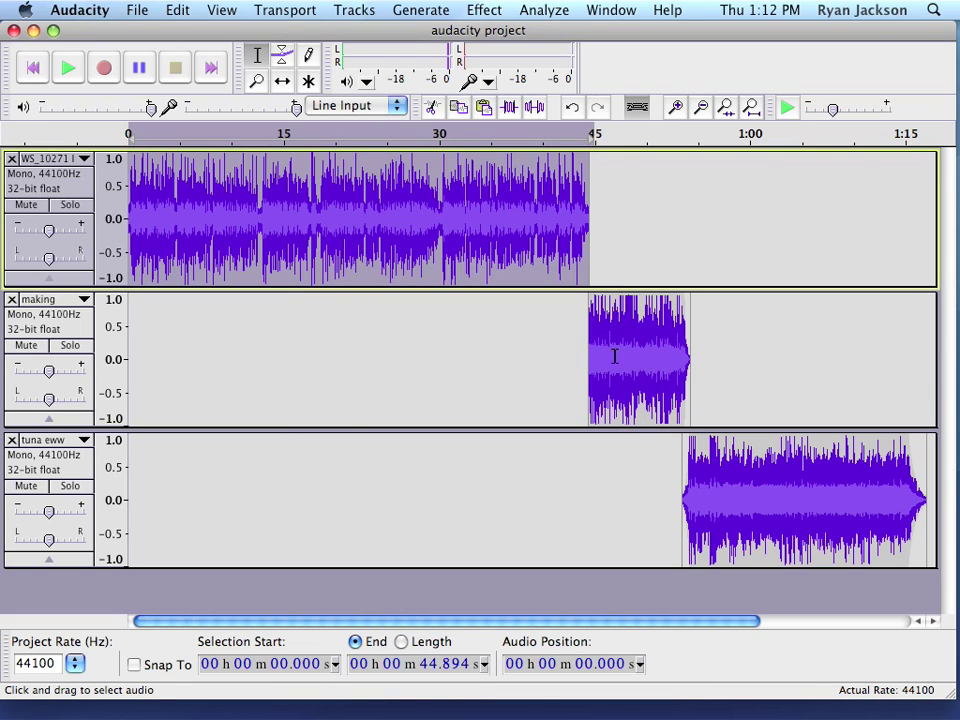
# Step: Normalize the entire making clip to a maximum amplitude of 0.0 dB, with DC offset removal enabled
pyautogui.moveTo(588, 342); pyautogui.dragTo(698, 352)
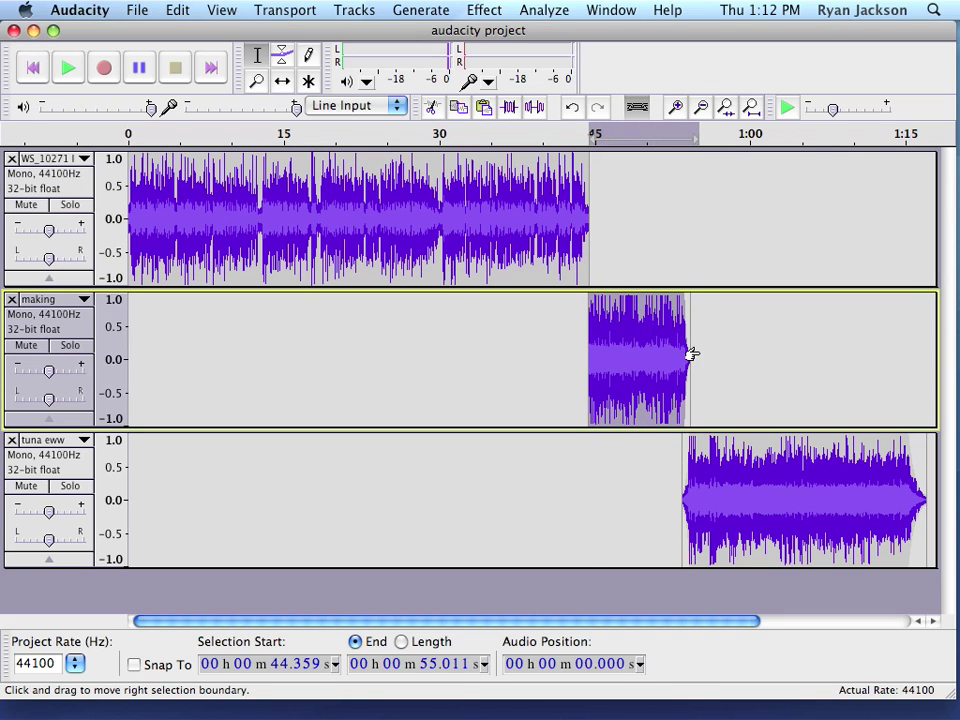
pyautogui.click(484, 10)
pyautogui.moveTo(523, 17)
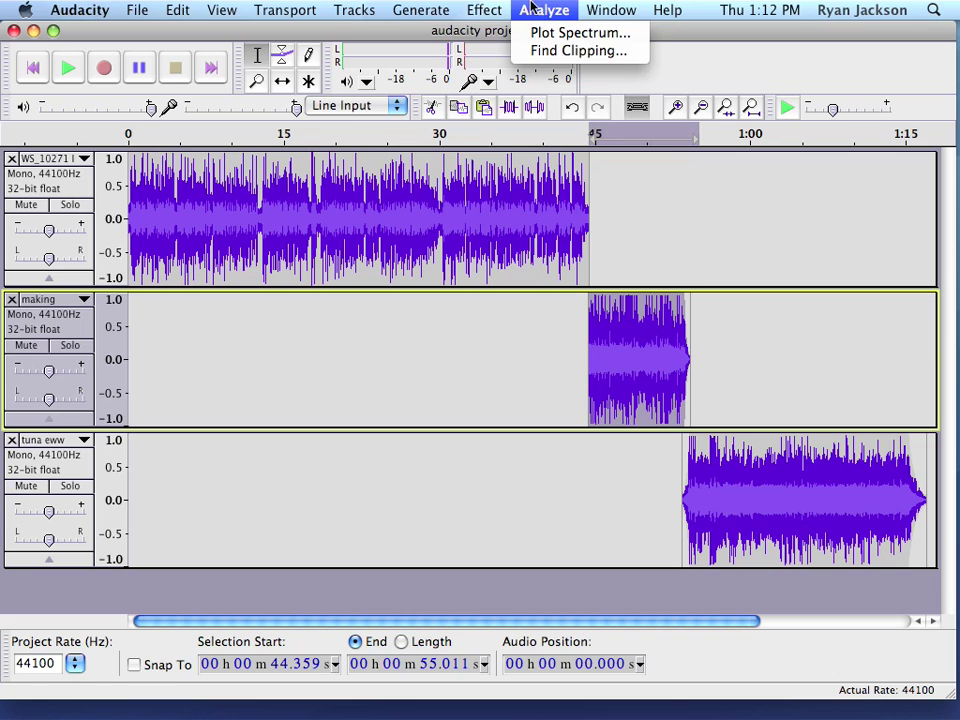
pyautogui.moveTo(484, 12)
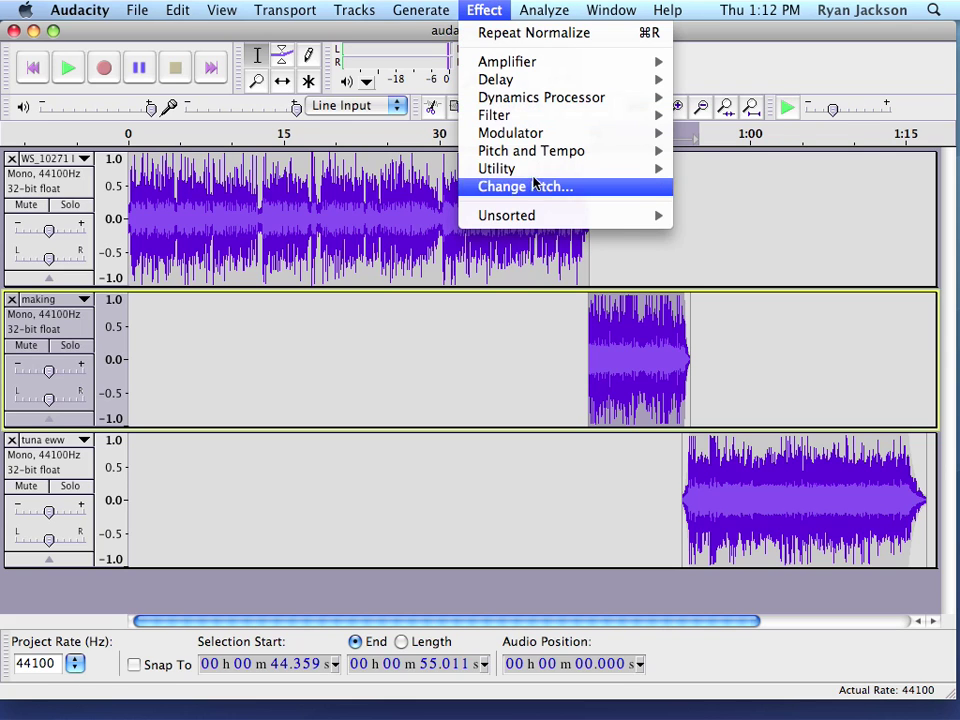
pyautogui.moveTo(632, 172)
pyautogui.click(712, 258)
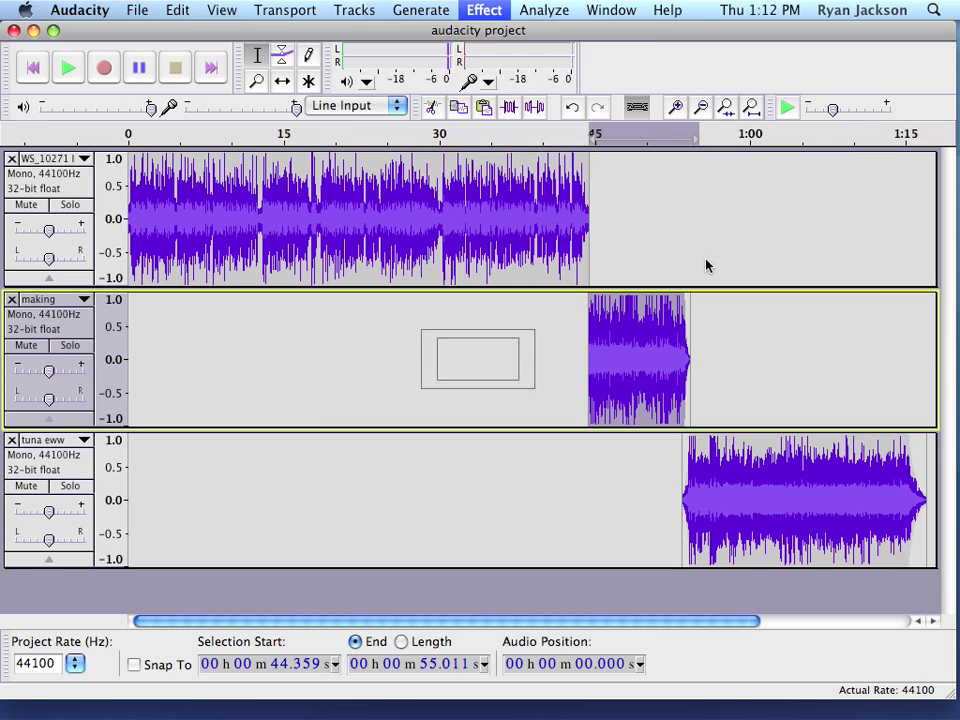
pyautogui.click(597, 424)
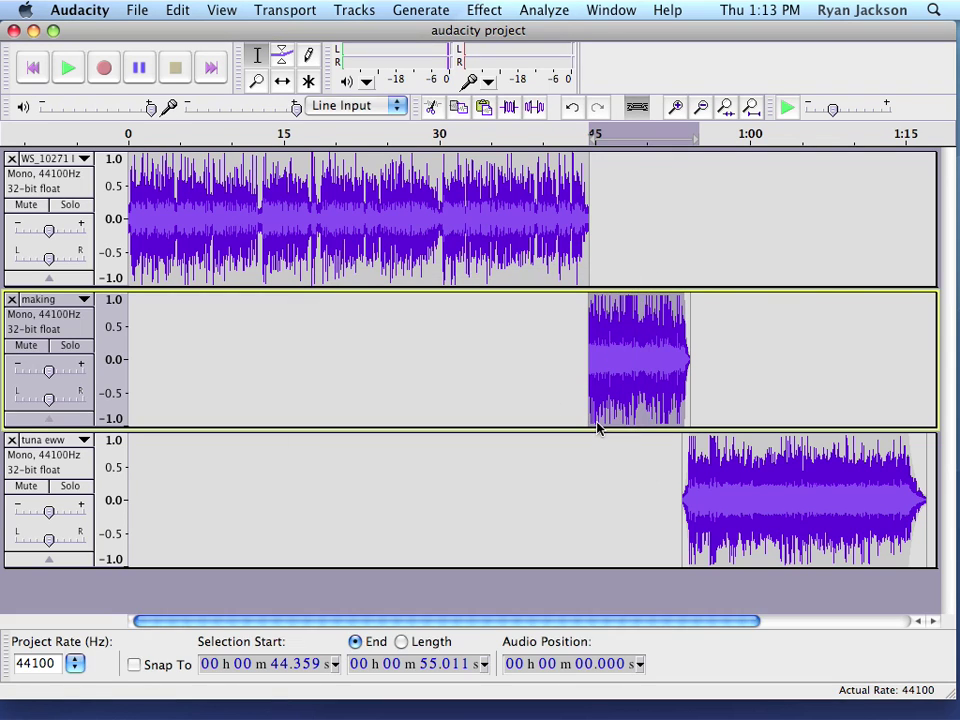
# Step: Normalize the entire tuna eww clip to a maximum amplitude of 0.0 dB, with DC offset removal enabled
pyautogui.moveTo(684, 483); pyautogui.dragTo(928, 487)
pyautogui.click(484, 10)
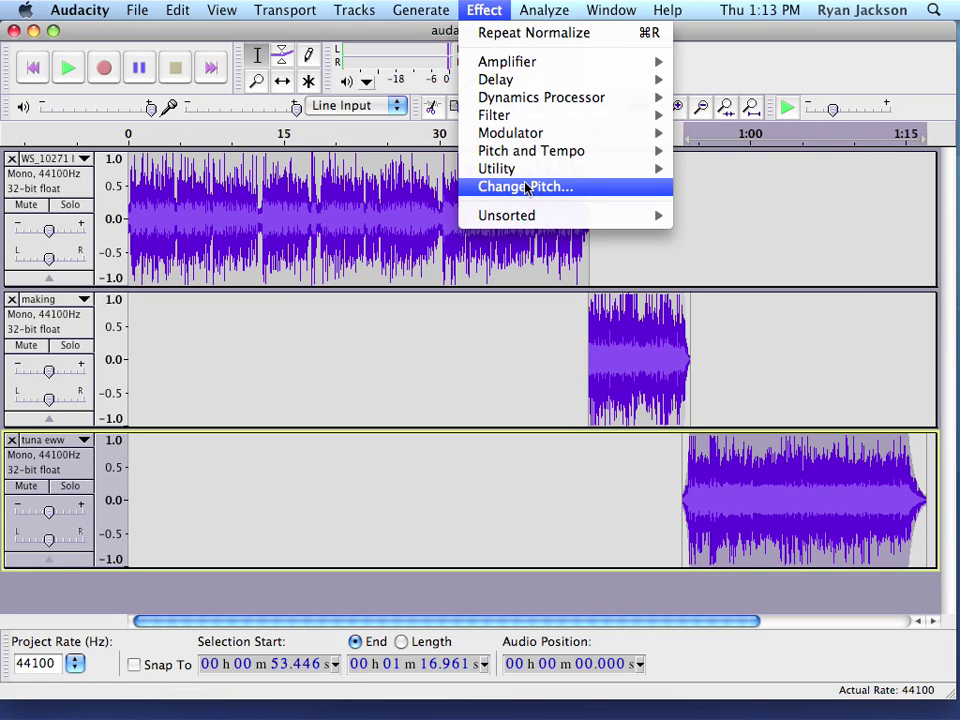
pyautogui.moveTo(555, 172)
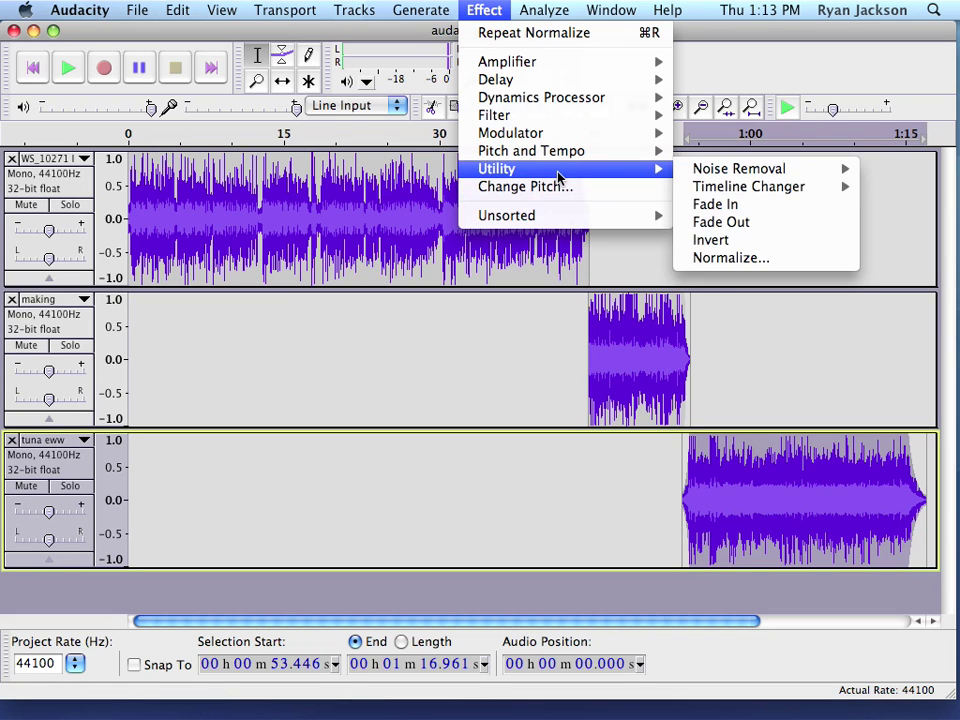
pyautogui.click(731, 259)
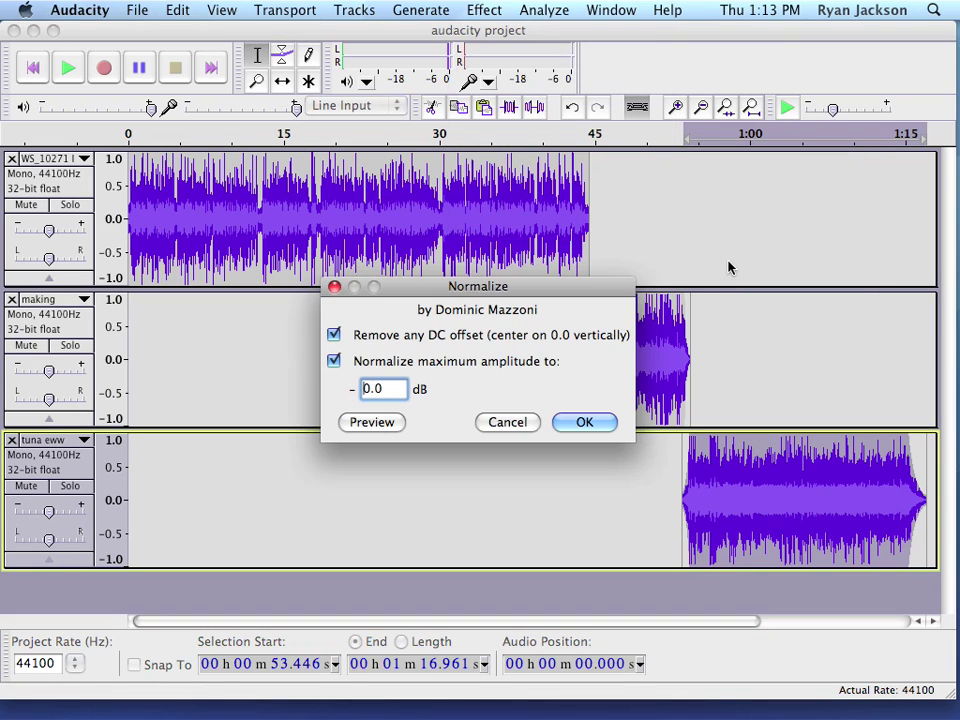
pyautogui.click(573, 427)
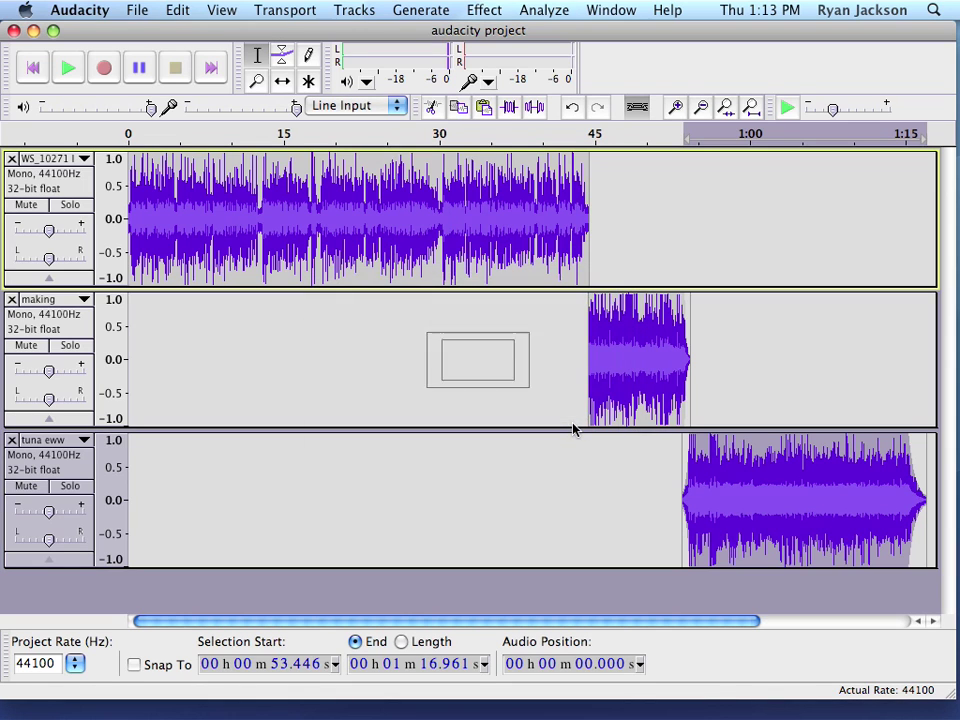
# Step: Clear the selection on the tuna eww track and save the project
pyautogui.click(779, 461)
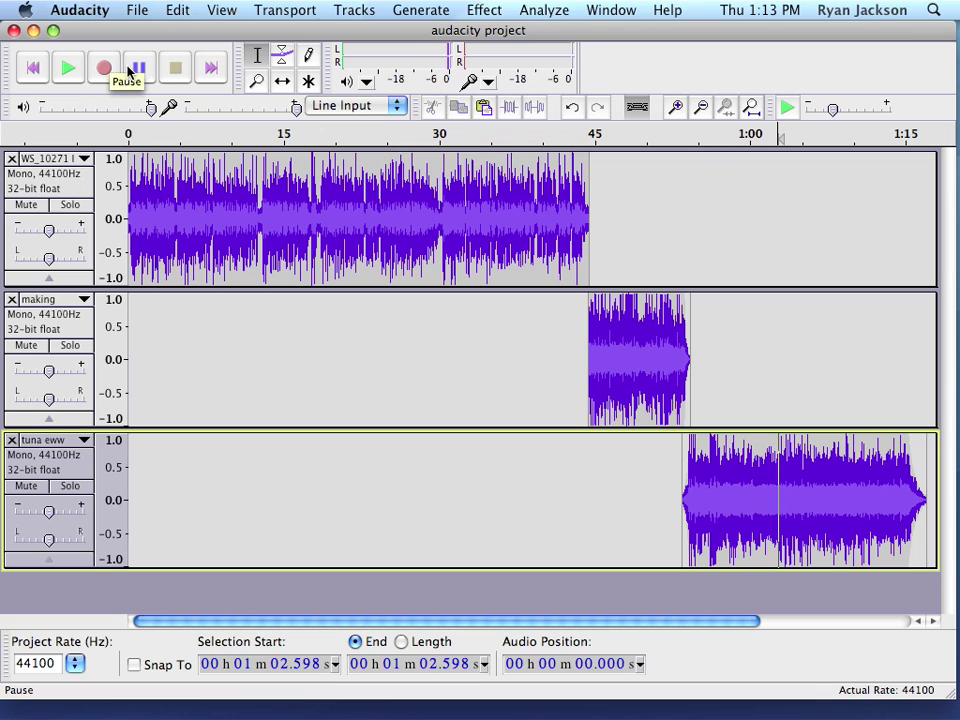
pyautogui.click(135, 10)
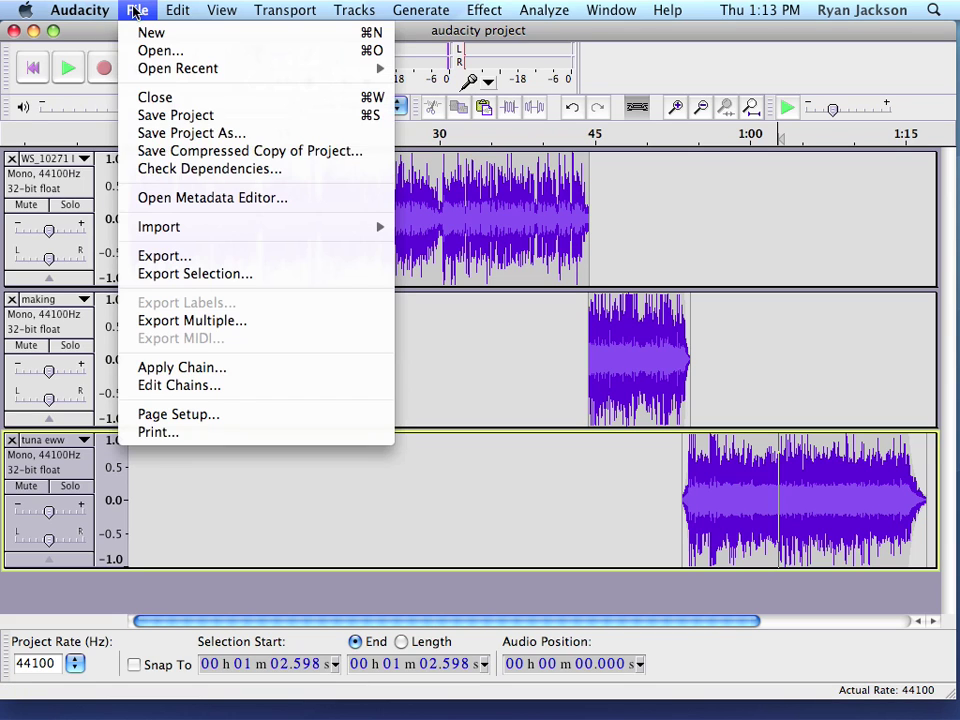
pyautogui.click(172, 113)
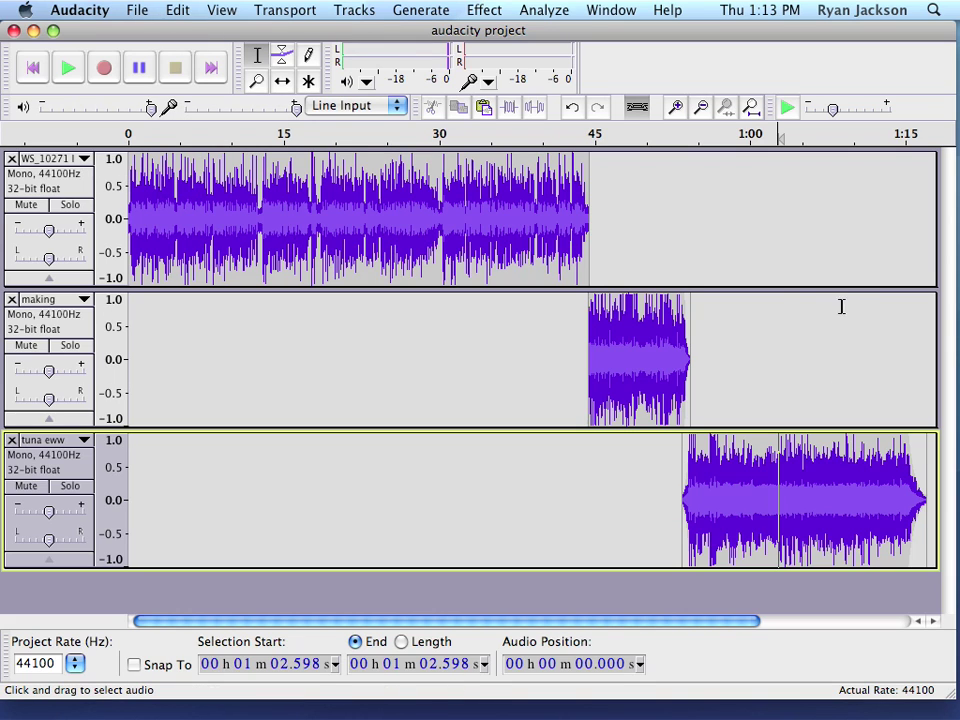
# Step: Start exporting the project as an MP3 file with a constant bit rate of 128 kbps in stereo
pyautogui.click(138, 9)
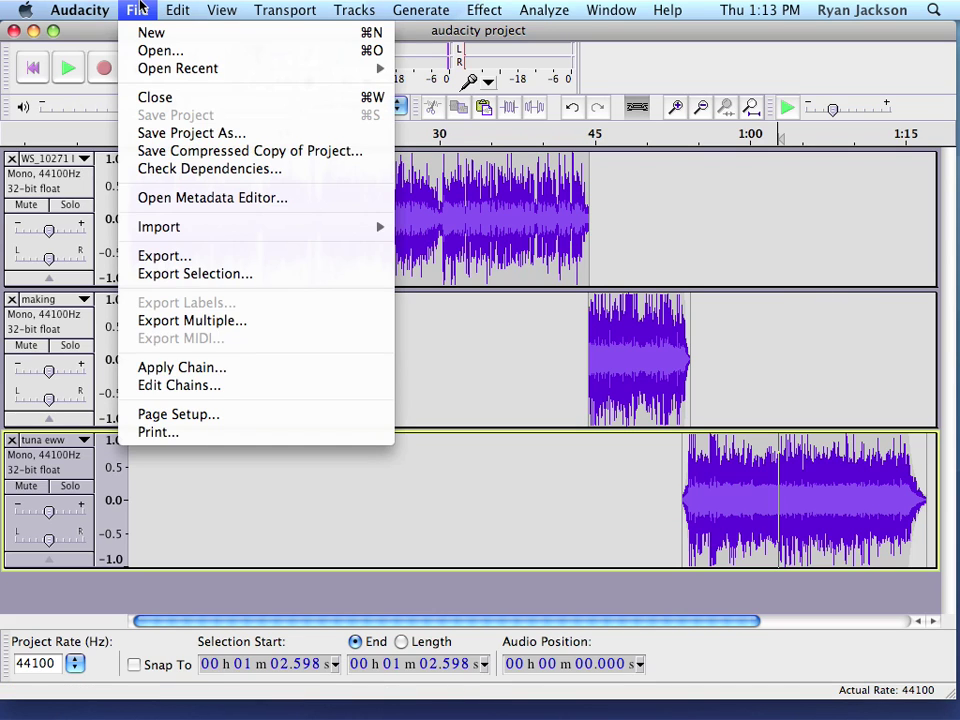
pyautogui.click(203, 256)
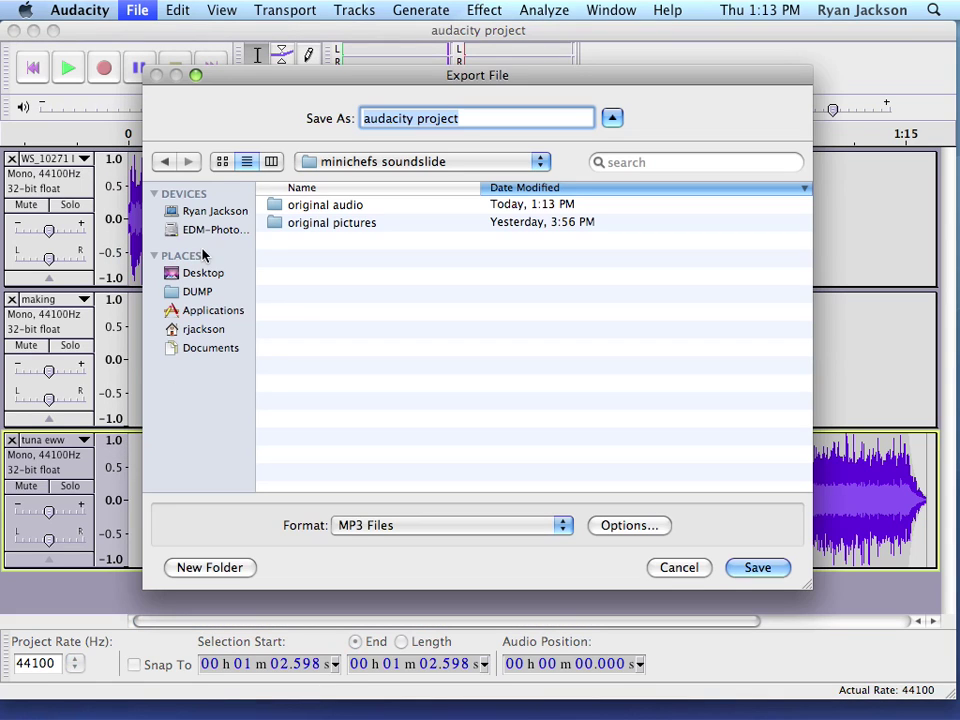
pyautogui.click(386, 527)
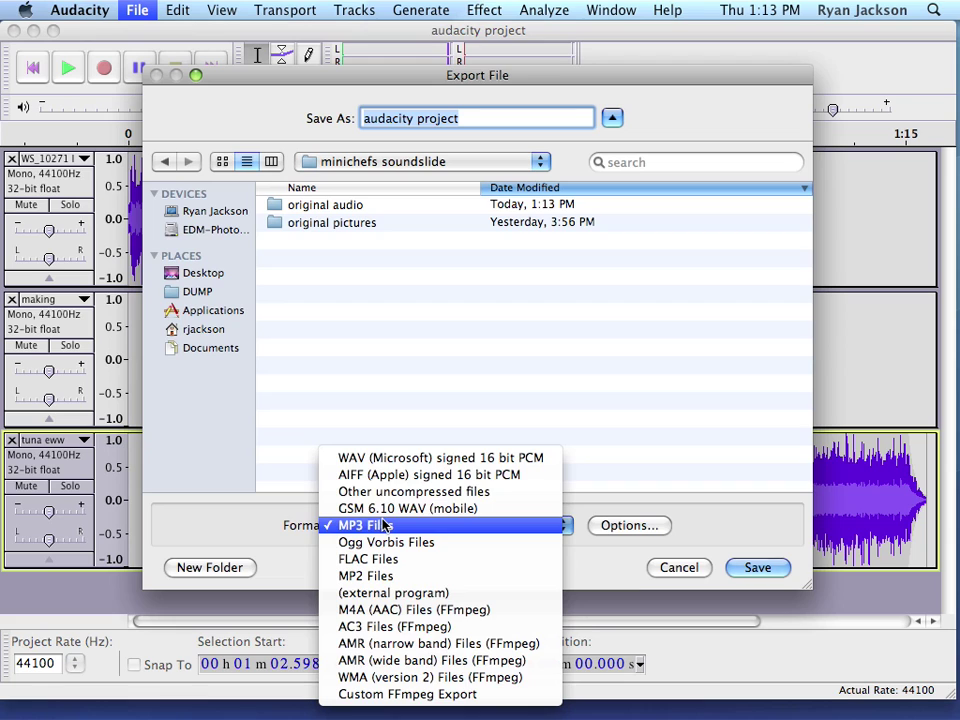
pyautogui.click(384, 527)
pyautogui.click(642, 530)
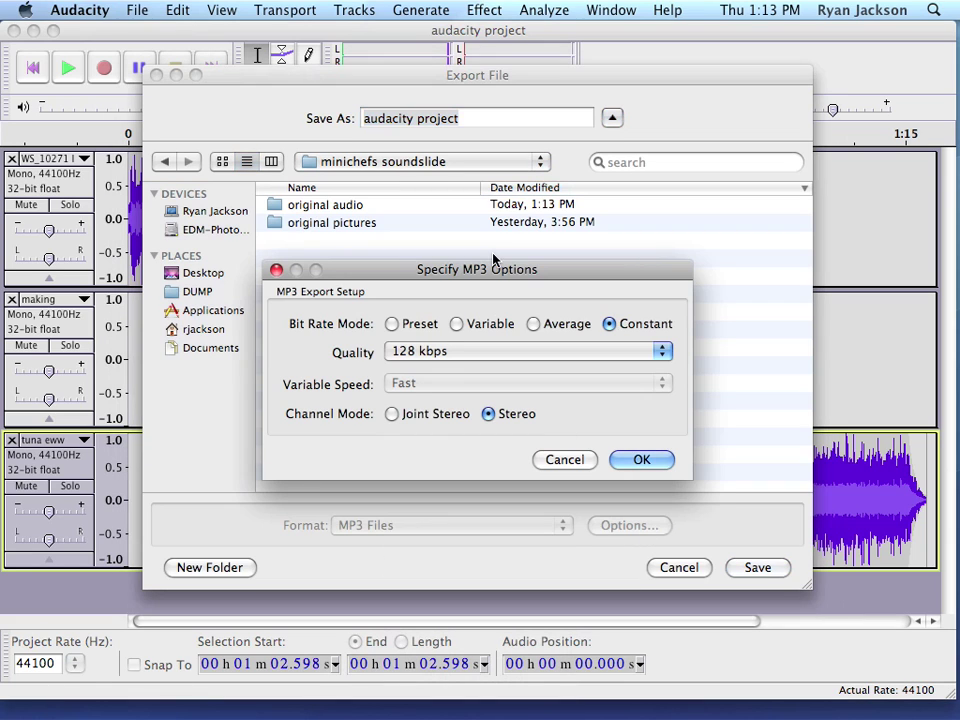
pyautogui.click(641, 460)
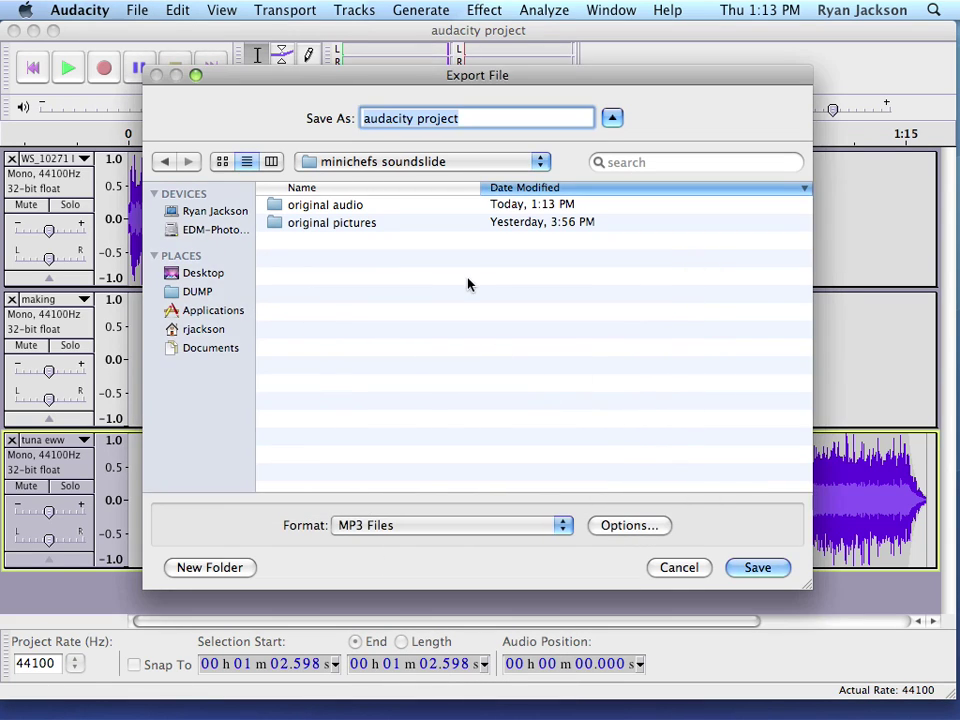
# Step: Name the export audio final, save it in the minichefs soundslide folder, and accept the metadata with all tags blank
pyautogui.click(464, 120)
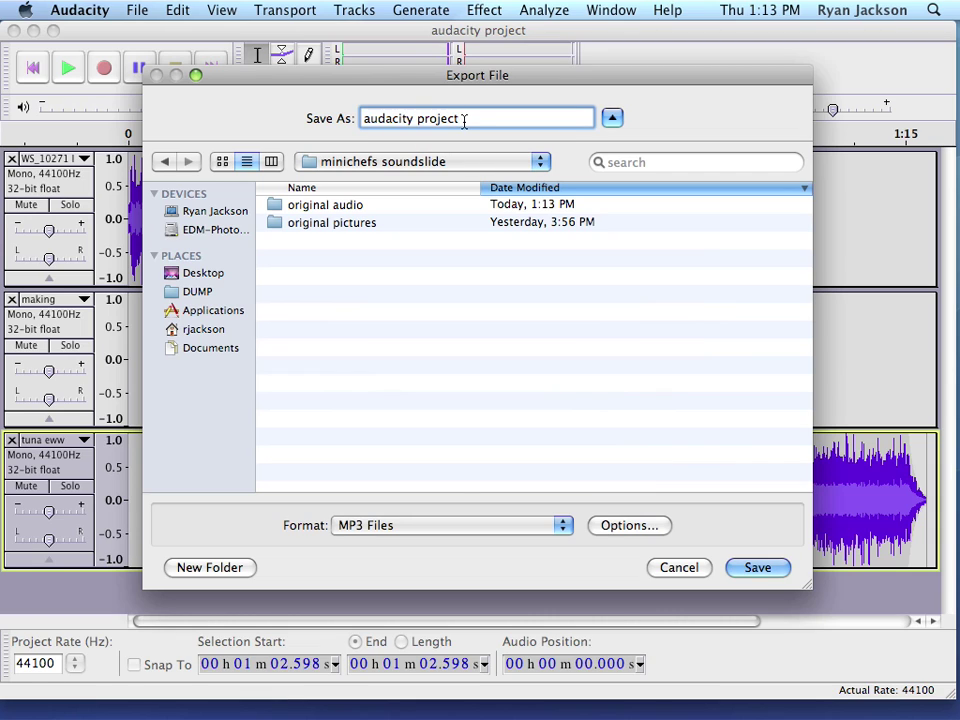
pyautogui.tripleClick(464, 120)
pyautogui.write('au')
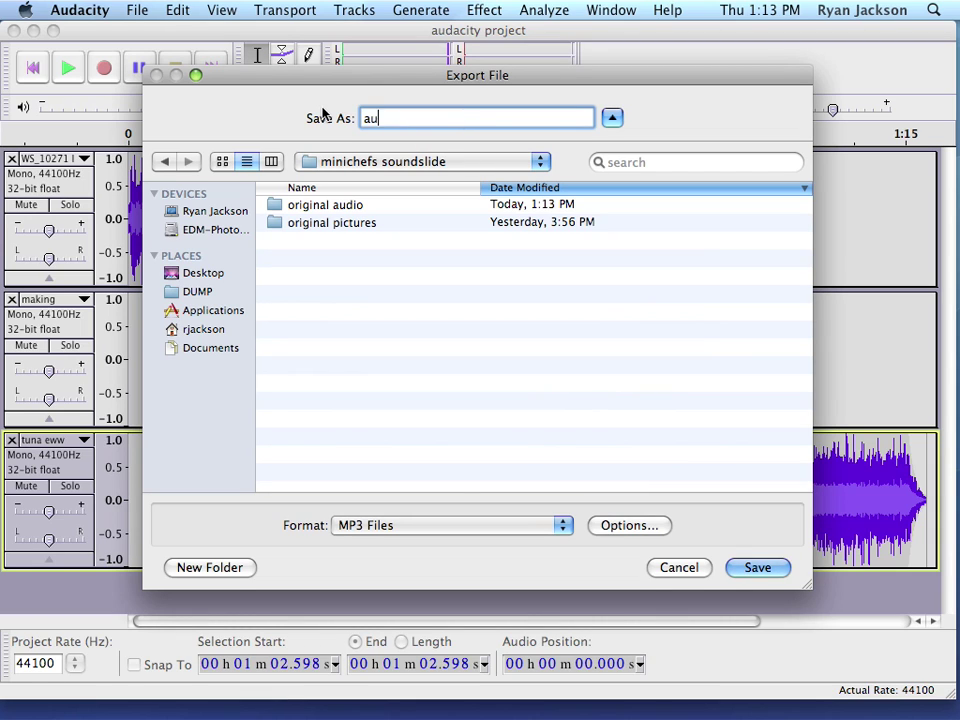
pyautogui.write('dio final')
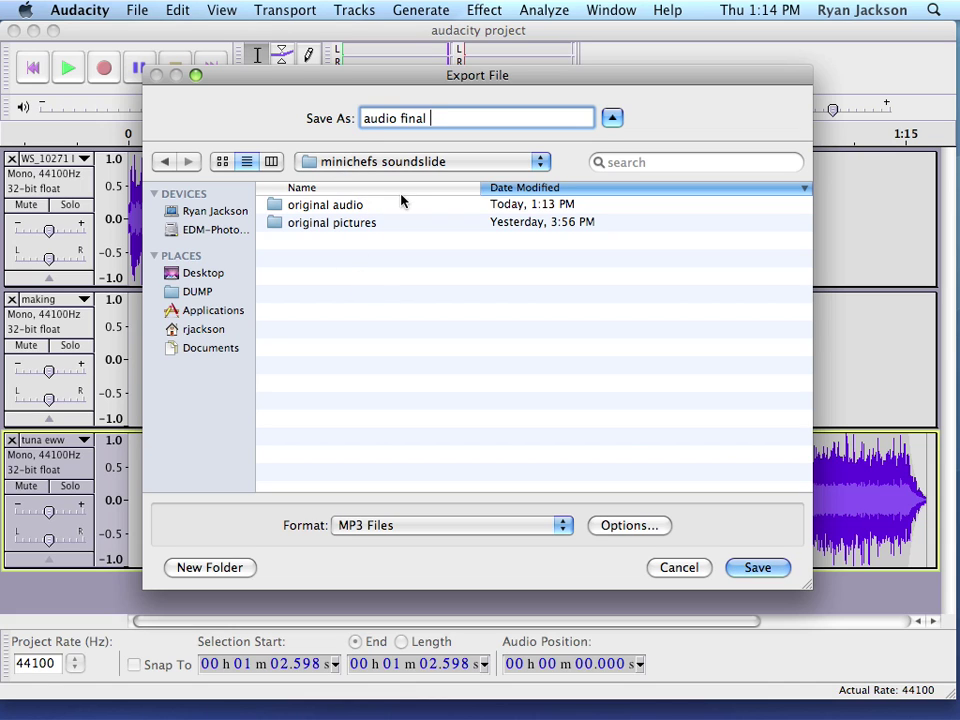
pyautogui.click(759, 567)
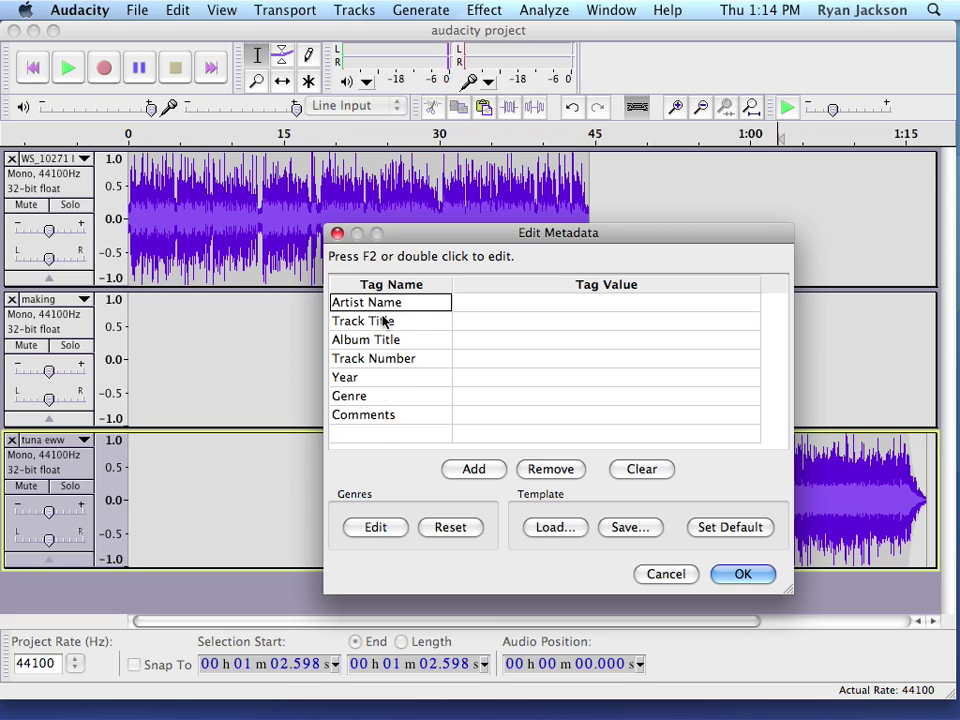
pyautogui.click(742, 574)
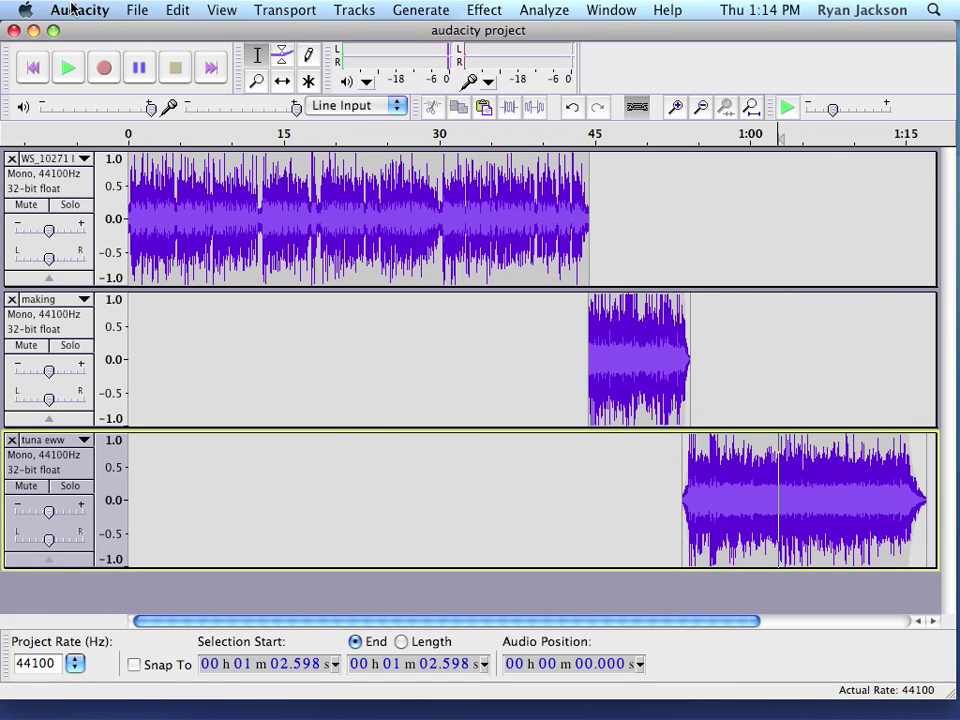
# Step: Close the project and inspect the exported audio final .mp3 in the minichefs soundslide folder in Finder
pyautogui.click(133, 10)
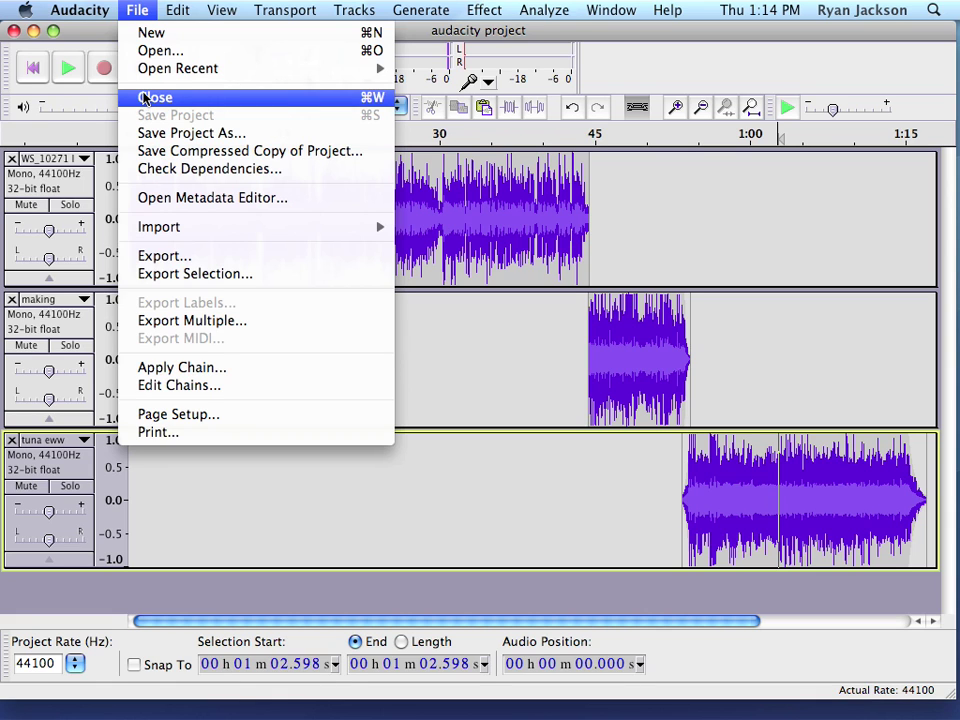
pyautogui.click(148, 97)
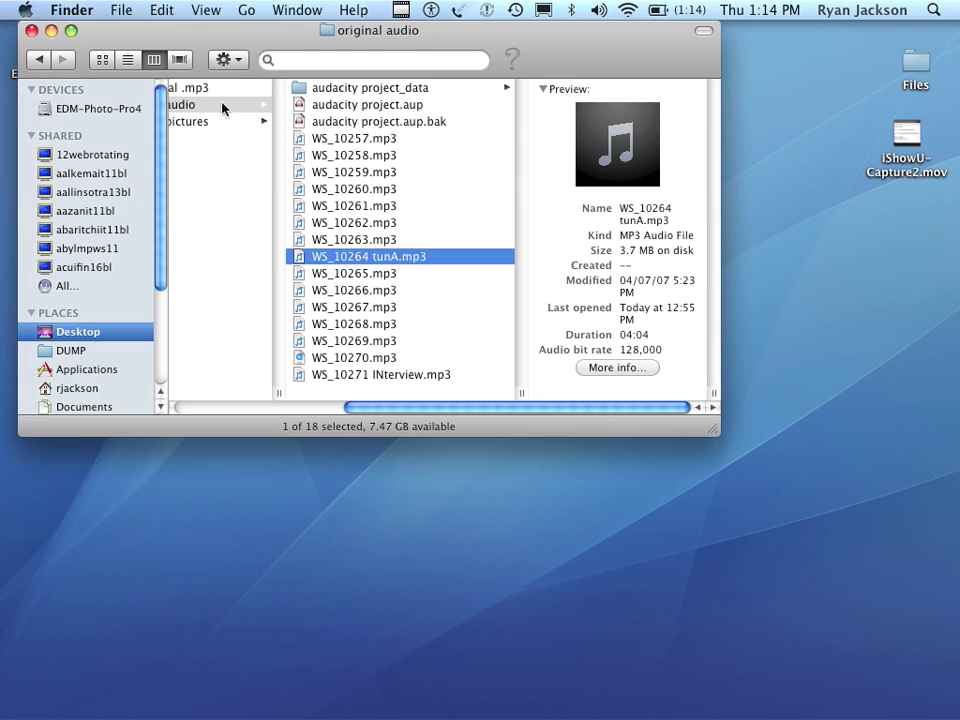
pyautogui.click(200, 88)
pyautogui.moveTo(481, 413); pyautogui.dragTo(356, 410)
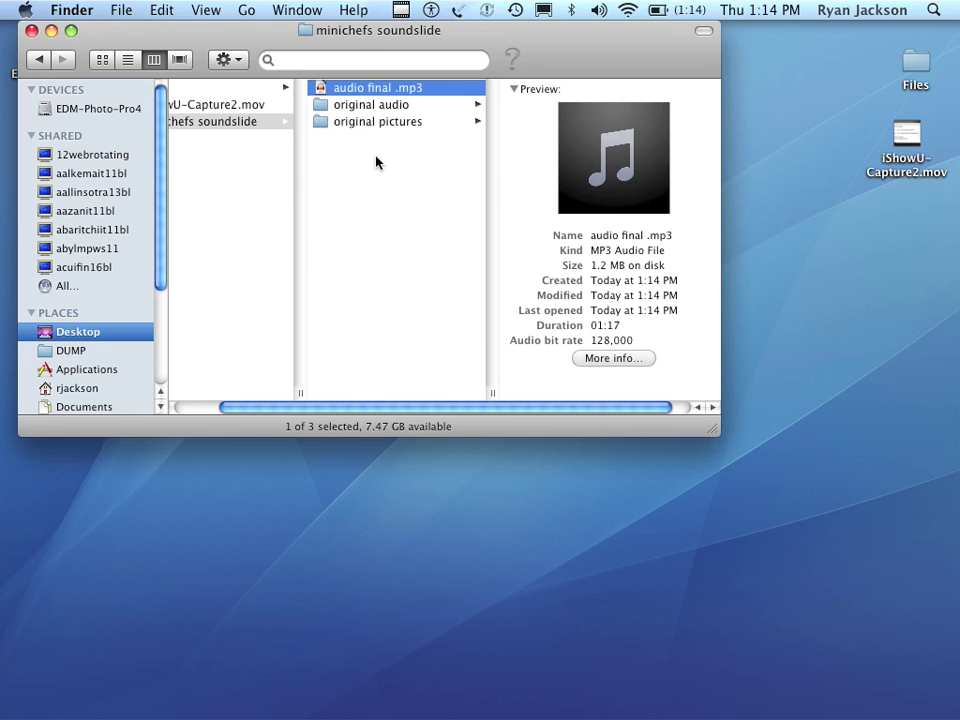
# Step: Reopen audacity project.aup from the original audio folder, choosing to delete the orphaned files
pyautogui.click(354, 106)
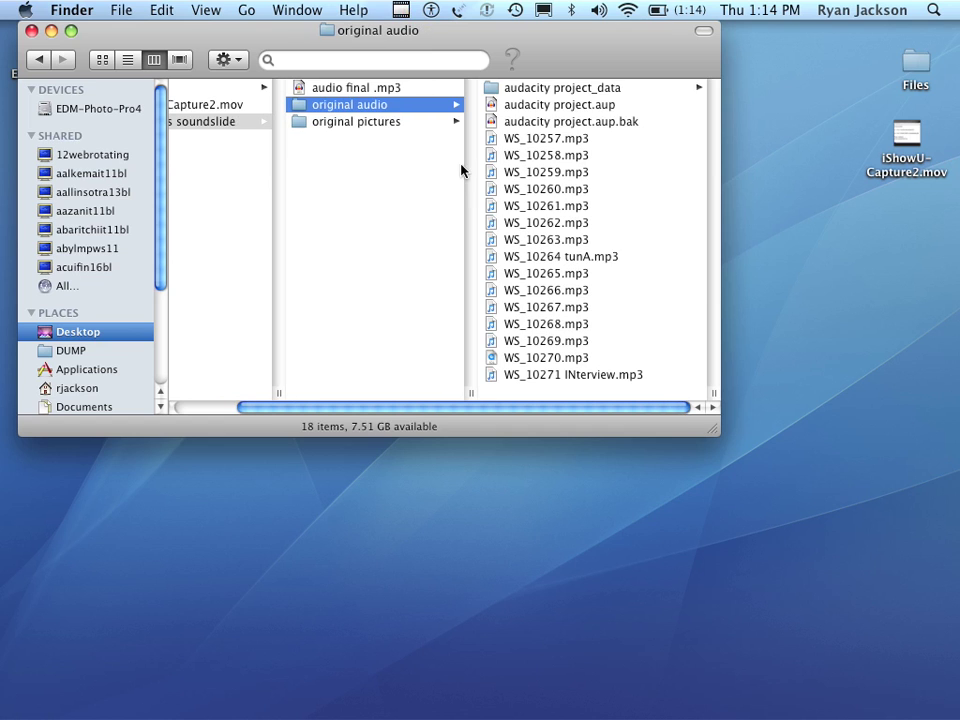
pyautogui.doubleClick(560, 105)
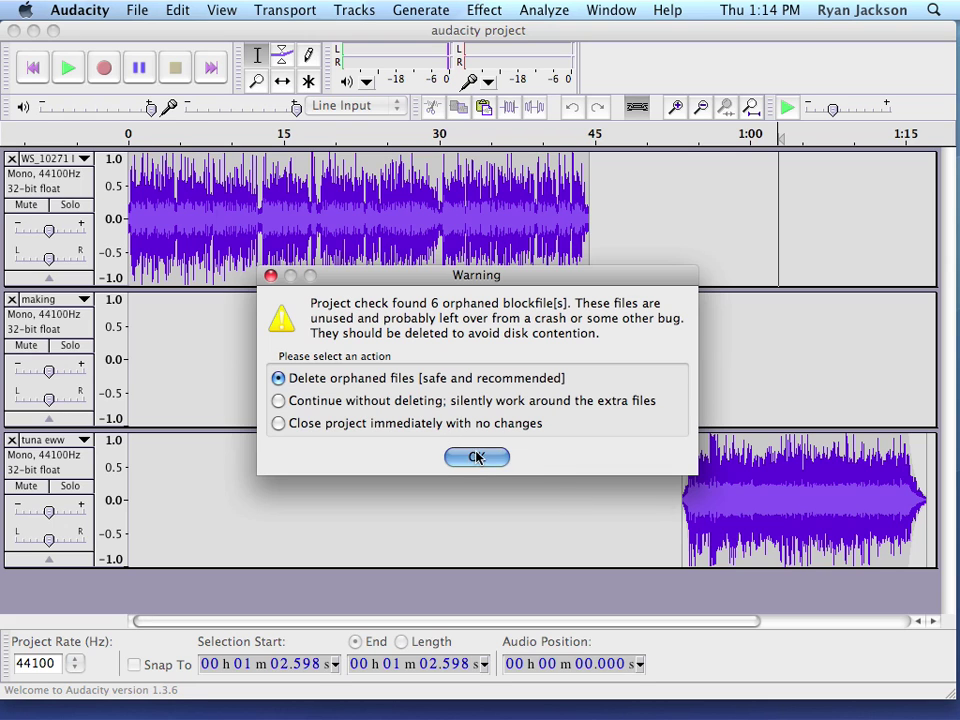
pyautogui.click(476, 457)
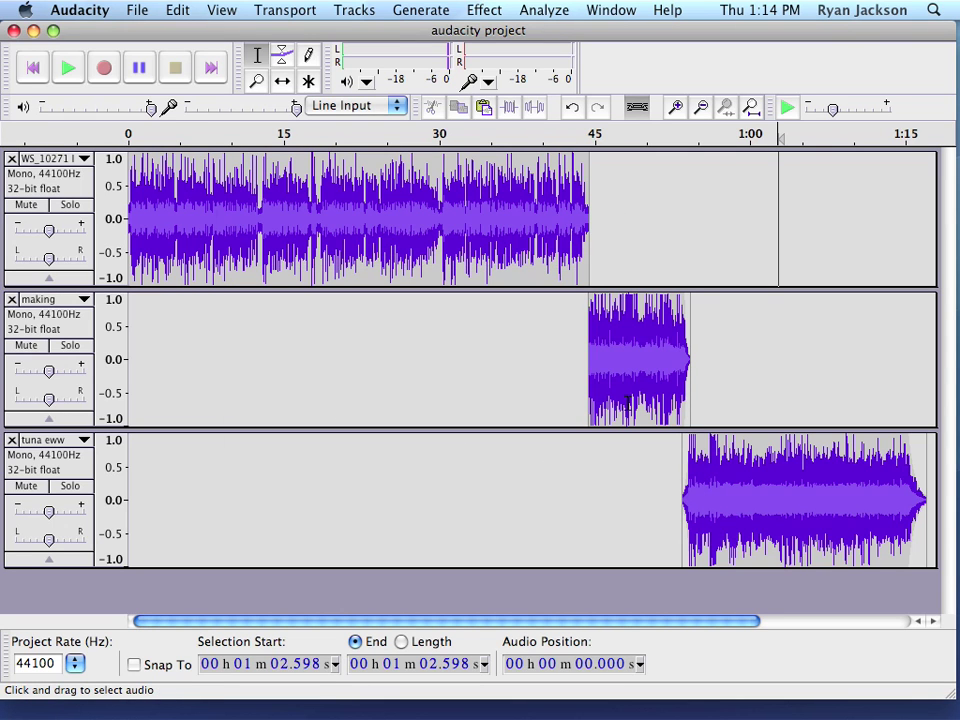
# Step: Close the reopened project without saving changes and select audio final .mp3 in Finder
pyautogui.doubleClick(268, 24)
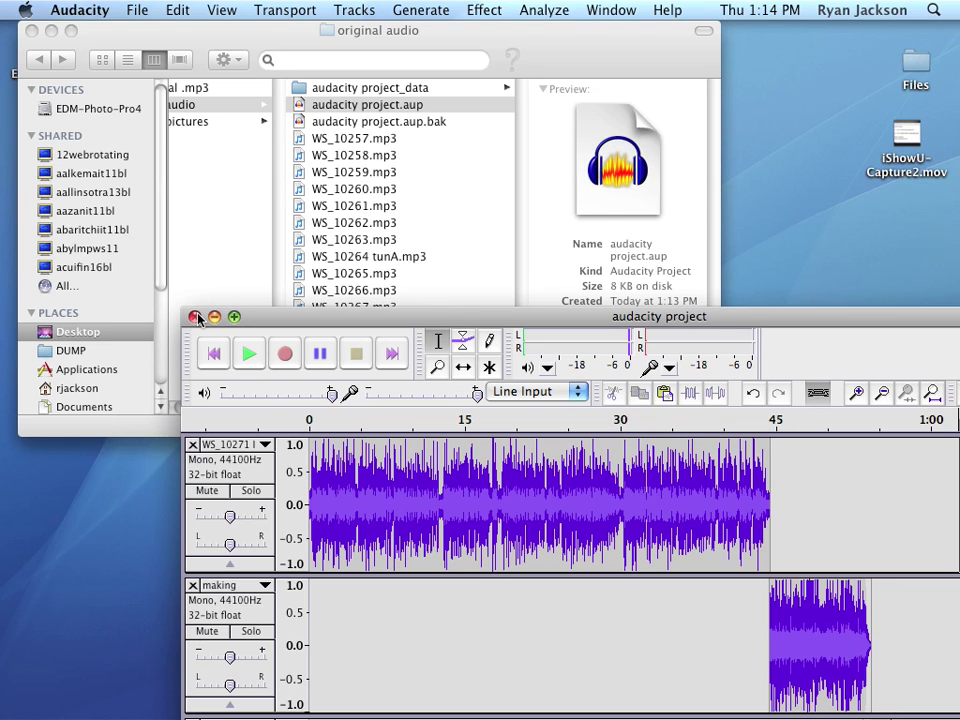
pyautogui.click(234, 316)
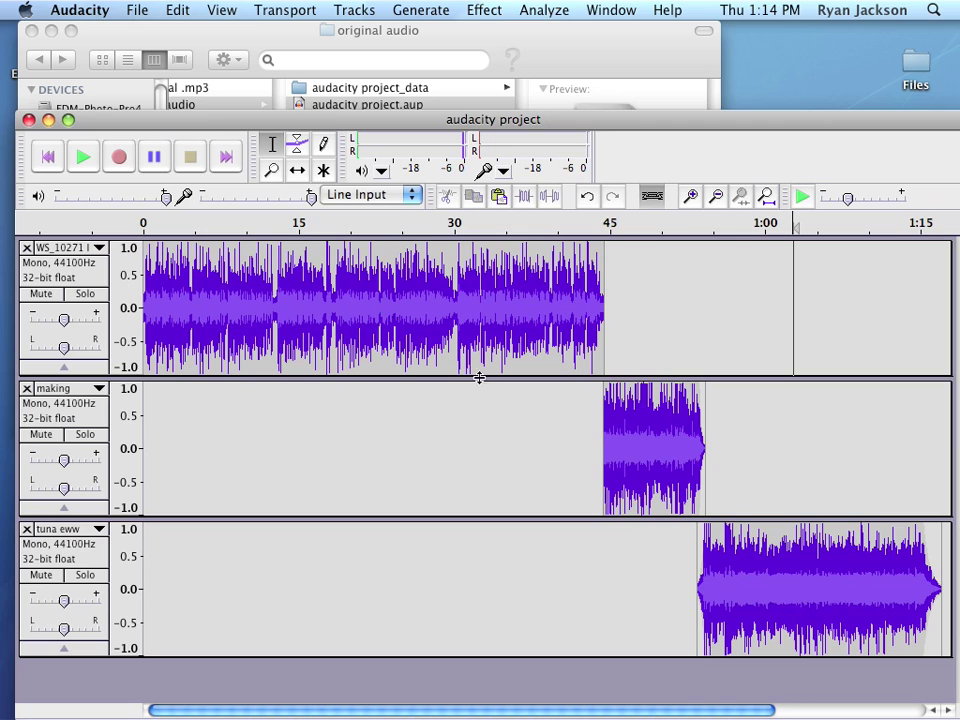
pyautogui.doubleClick(300, 119)
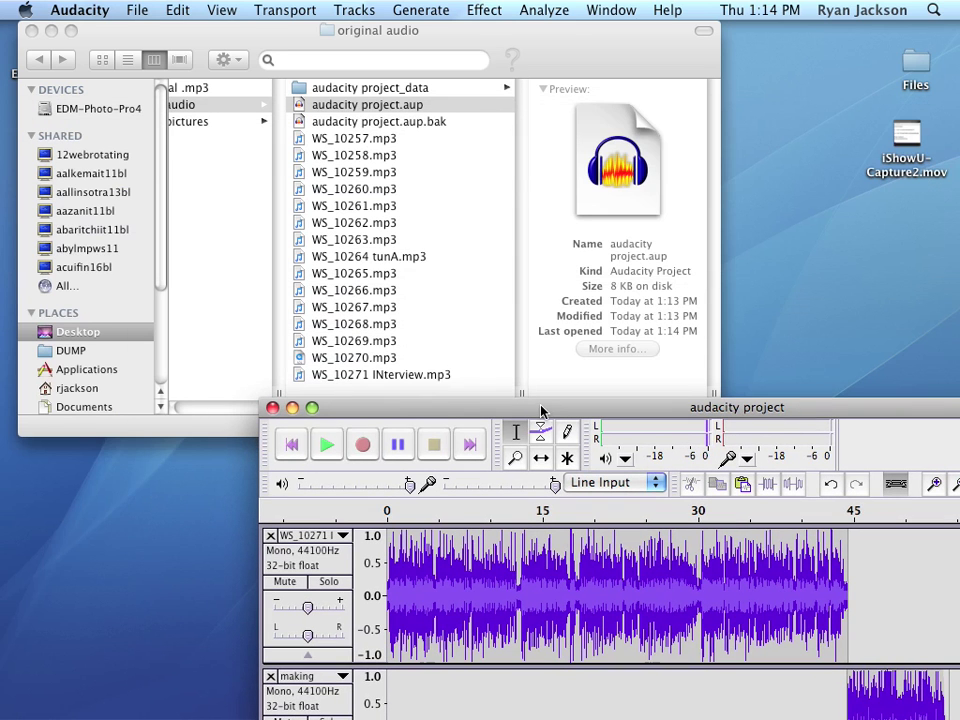
pyautogui.click(272, 407)
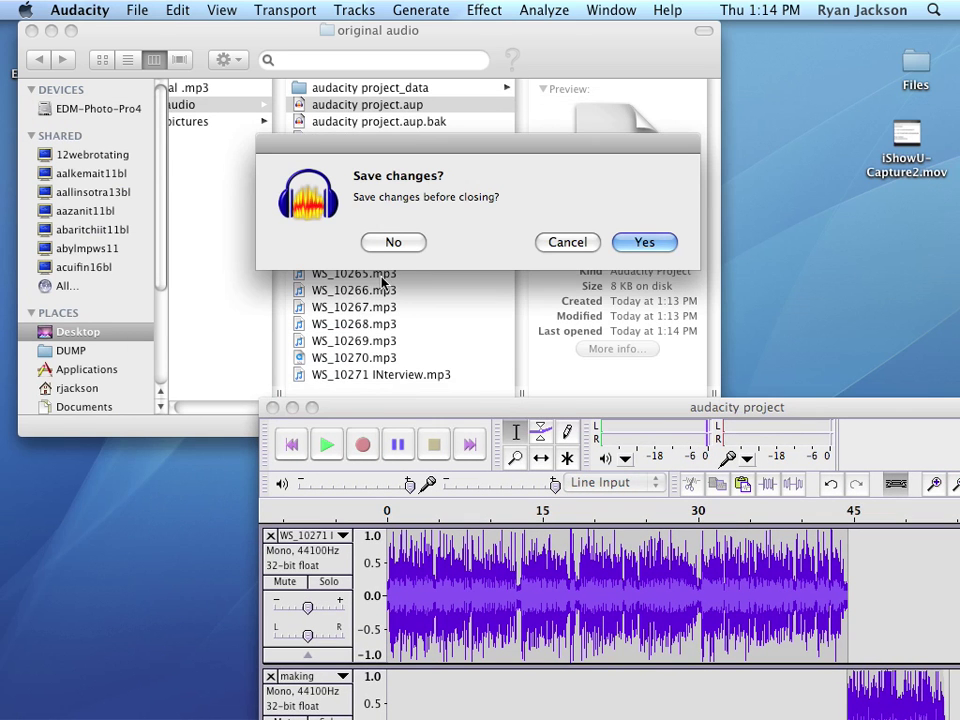
pyautogui.click(394, 240)
pyautogui.click(183, 88)
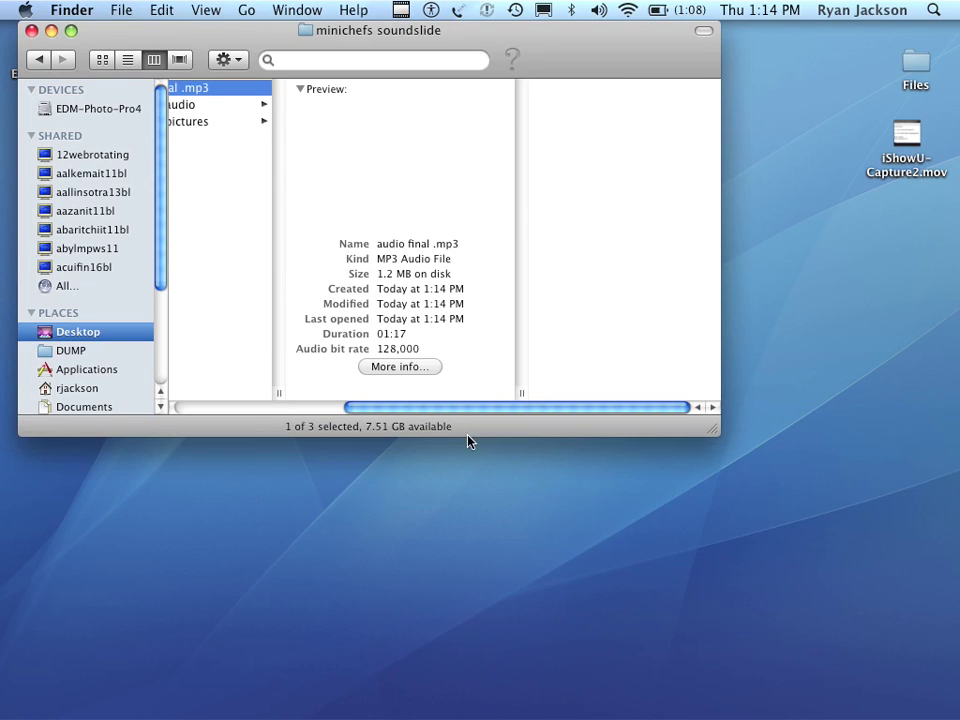